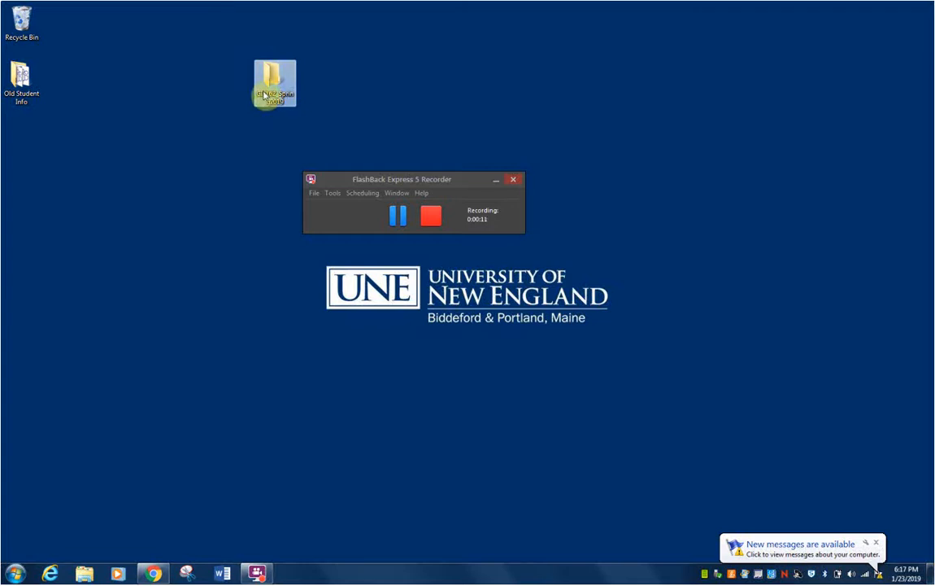
- Open the GIS162_Spring2019 folder on the desktop and create a subfolder named Data in it
{"action": "left_click", "coordinate": [20, 79]}
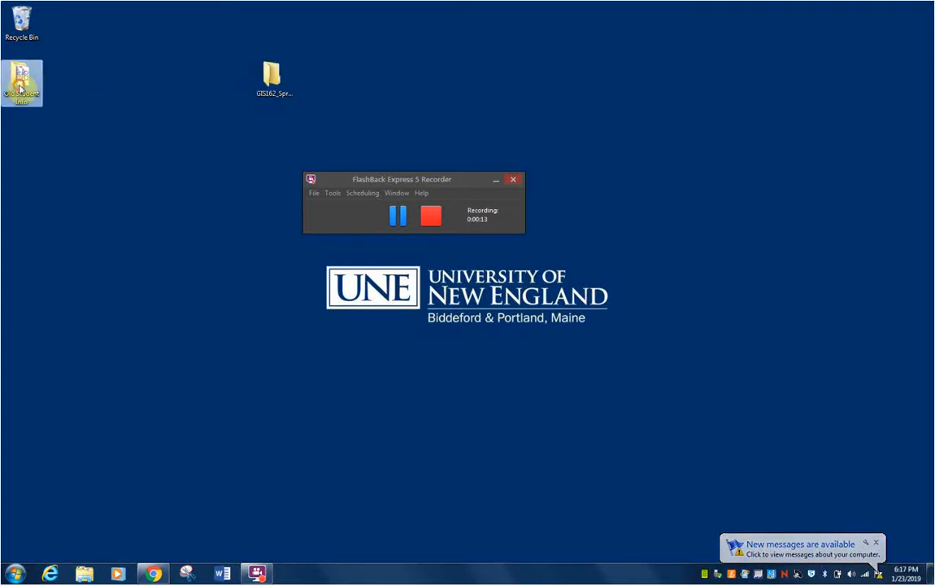
{"action": "double_click", "coordinate": [275, 81]}
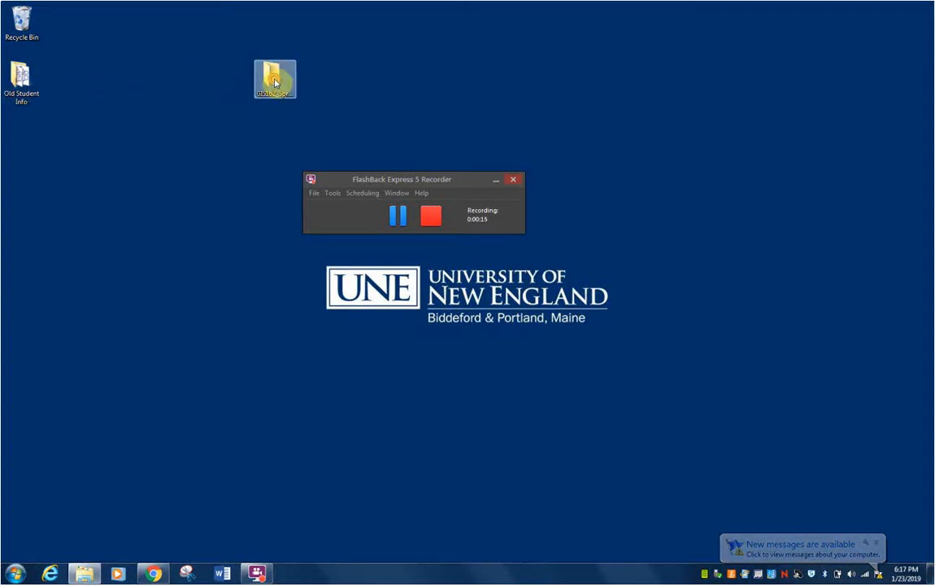
{"action": "right_click", "coordinate": [358, 180]}
{"action": "mouse_move", "coordinate": [421, 325]}
{"action": "left_click", "coordinate": [539, 325]}
{"action": "type", "text": "Data"}
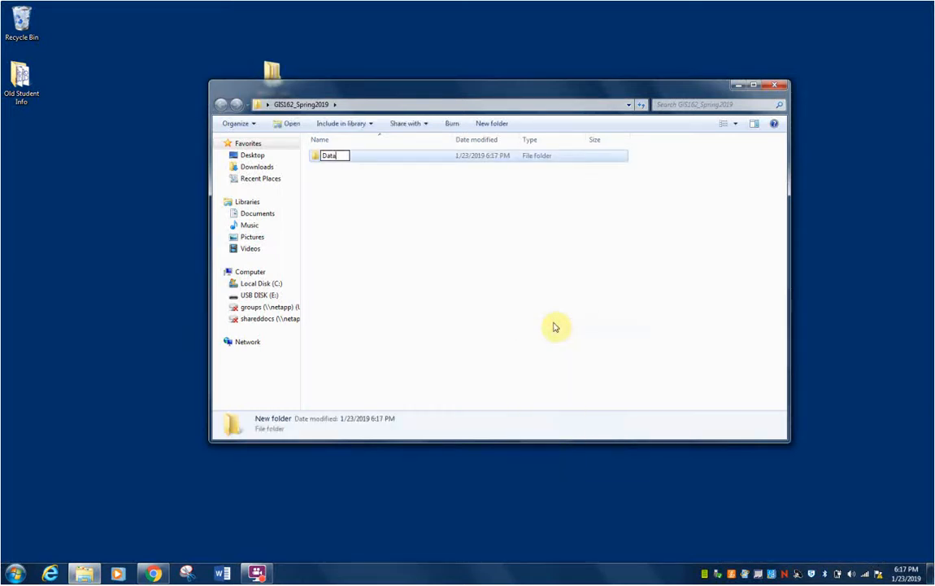
{"action": "key", "text": "Return"}
{"action": "left_click", "coordinate": [420, 261]}
{"action": "right_click", "coordinate": [420, 259]}
{"action": "mouse_move", "coordinate": [485, 409]}
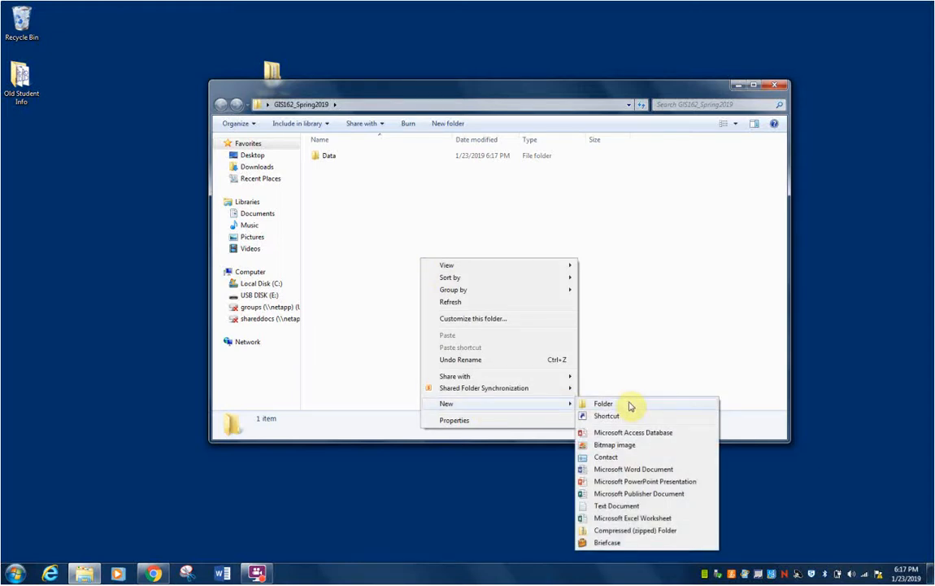
{"action": "left_click", "coordinate": [358, 180]}
- Create a second subfolder named Projects in the GIS162_Spring2019 folder
{"action": "right_click", "coordinate": [381, 193]}
{"action": "mouse_move", "coordinate": [449, 337]}
{"action": "left_click", "coordinate": [574, 335]}
{"action": "type", "text": "Projects"}
{"action": "key", "text": "Return"}
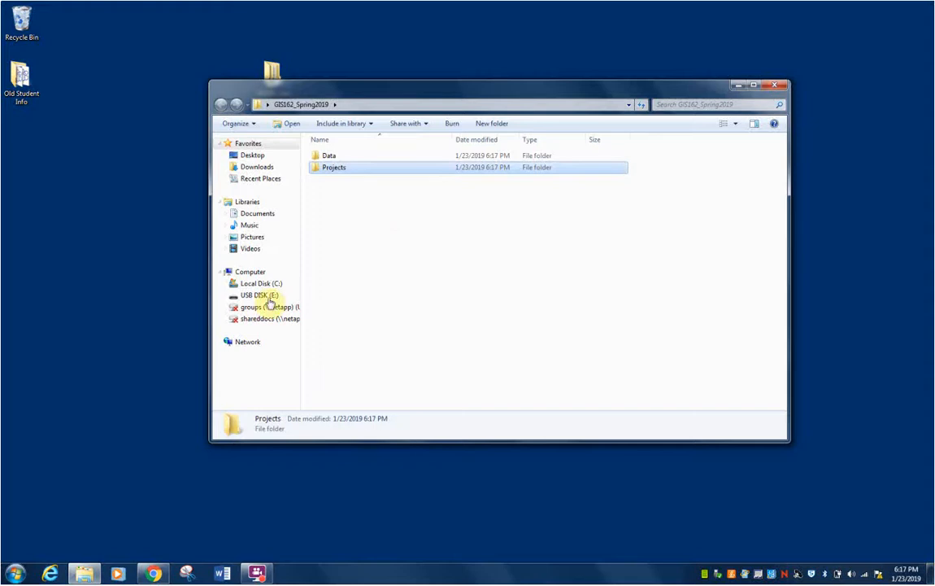
- Create a third subfolder named Exercises in the GIS162_Spring2019 folder
{"action": "right_click", "coordinate": [404, 242]}
{"action": "mouse_move", "coordinate": [468, 389]}
{"action": "left_click", "coordinate": [589, 382]}
{"action": "type", "text": "Exe"}
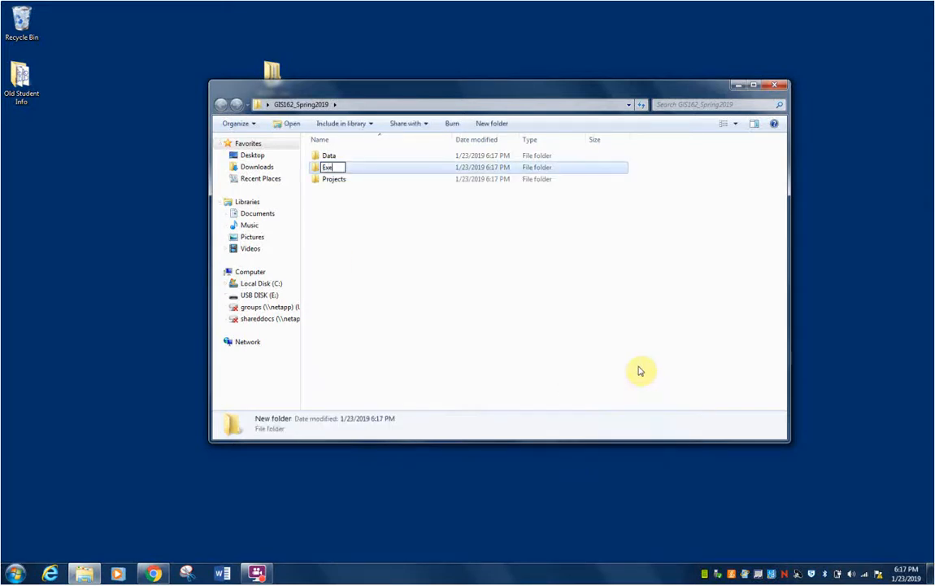
{"action": "type", "text": "rcises"}
{"action": "key", "text": "Return"}
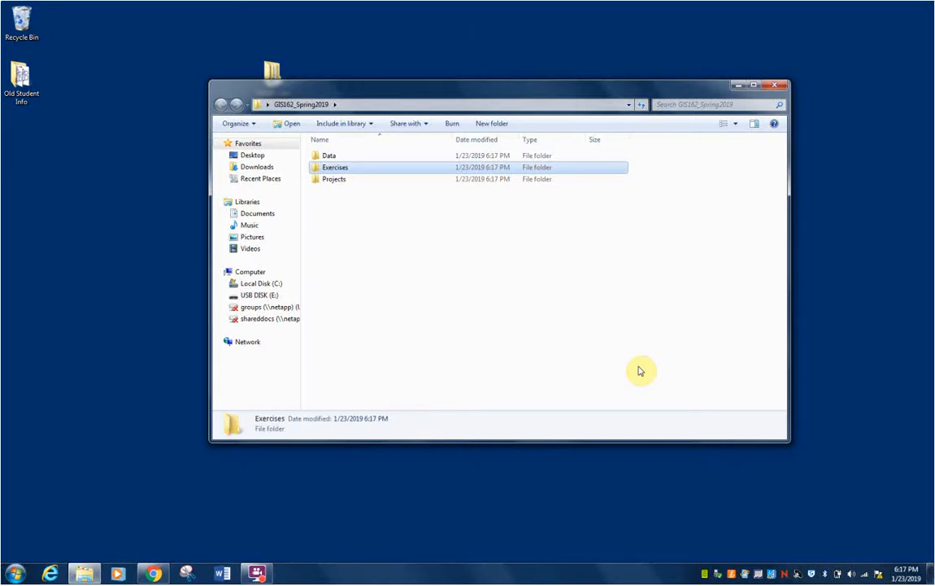
{"action": "left_click", "coordinate": [399, 251]}
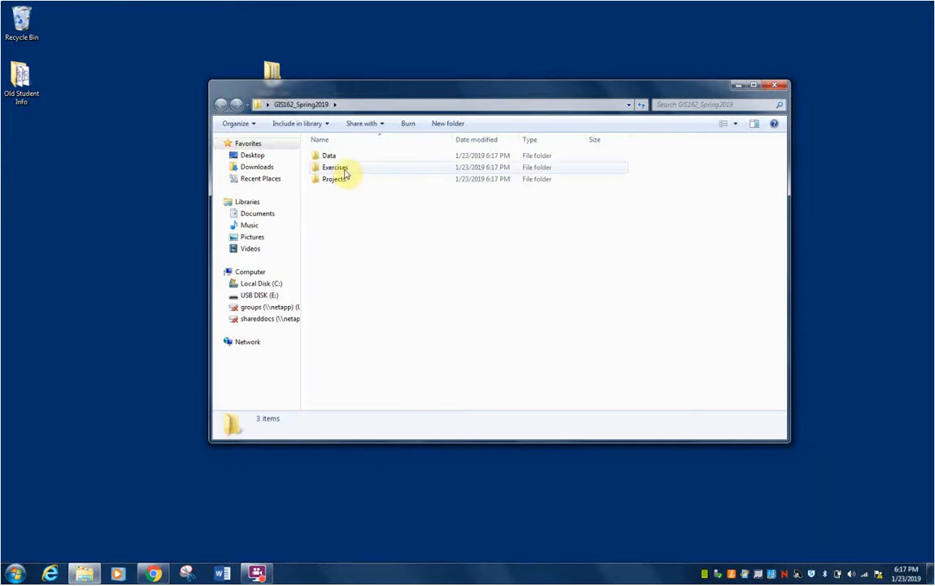
- Move the folder window aside, open the Data folder and create a subfolder named MGIS_Content in it
{"action": "left_click_drag", "start_coordinate": [365, 88], "coordinate": [507, 15]}
{"action": "double_click", "coordinate": [470, 85]}
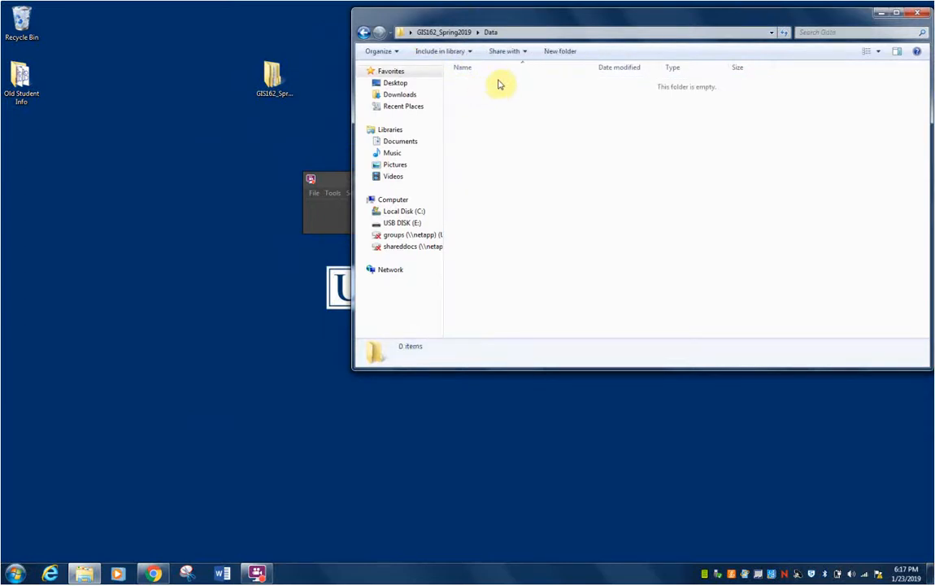
{"action": "right_click", "coordinate": [544, 167]}
{"action": "mouse_move", "coordinate": [630, 320]}
{"action": "left_click", "coordinate": [760, 313]}
{"action": "type", "text": "MGIS"}
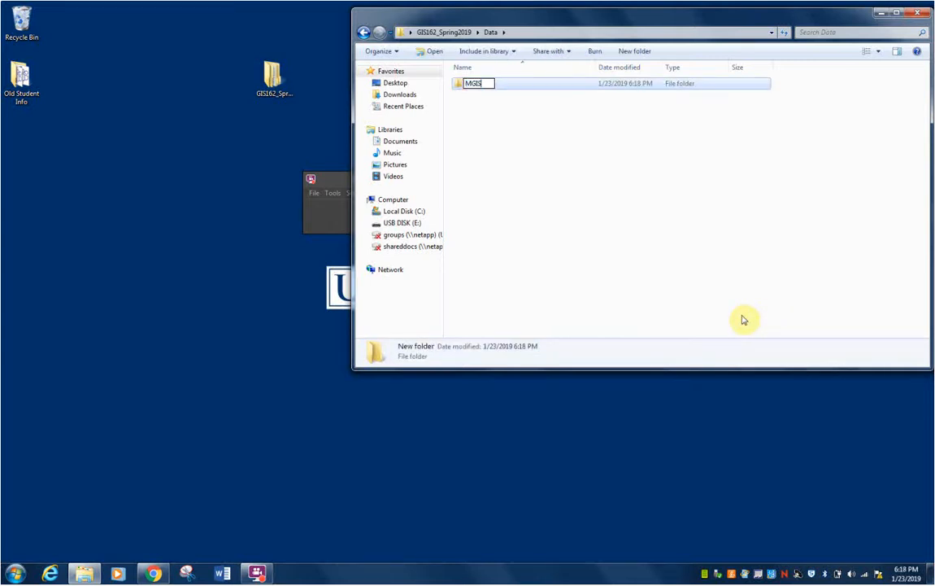
{"action": "type", "text": "_Cojn"}
{"action": "key", "text": "Return"}
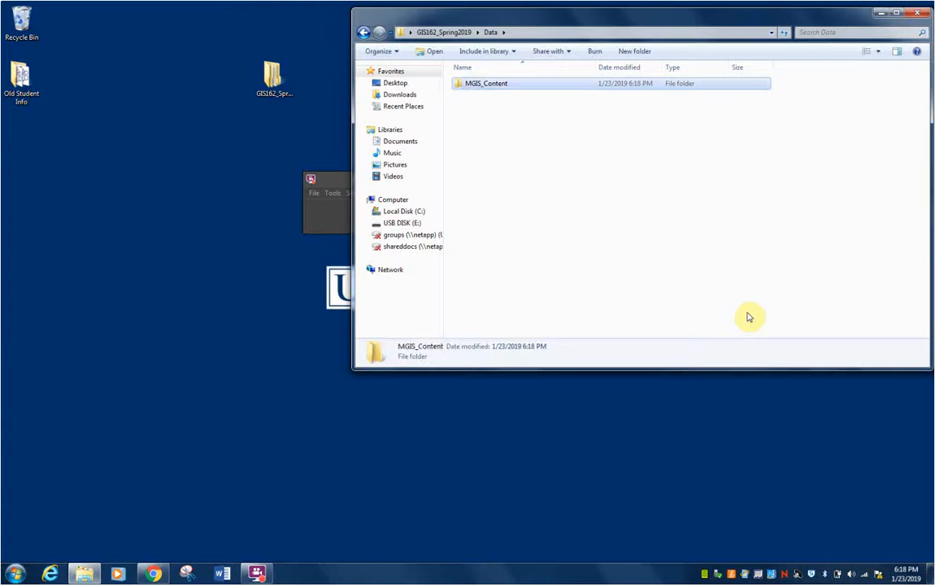
{"action": "left_click", "coordinate": [92, 573]}
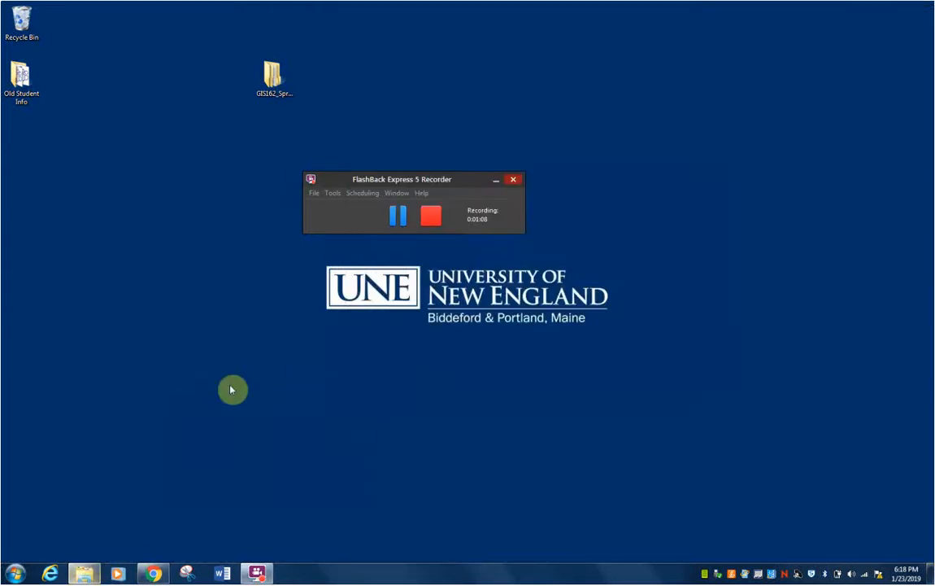
{"action": "left_click", "coordinate": [87, 574]}
{"action": "right_click", "coordinate": [86, 574]}
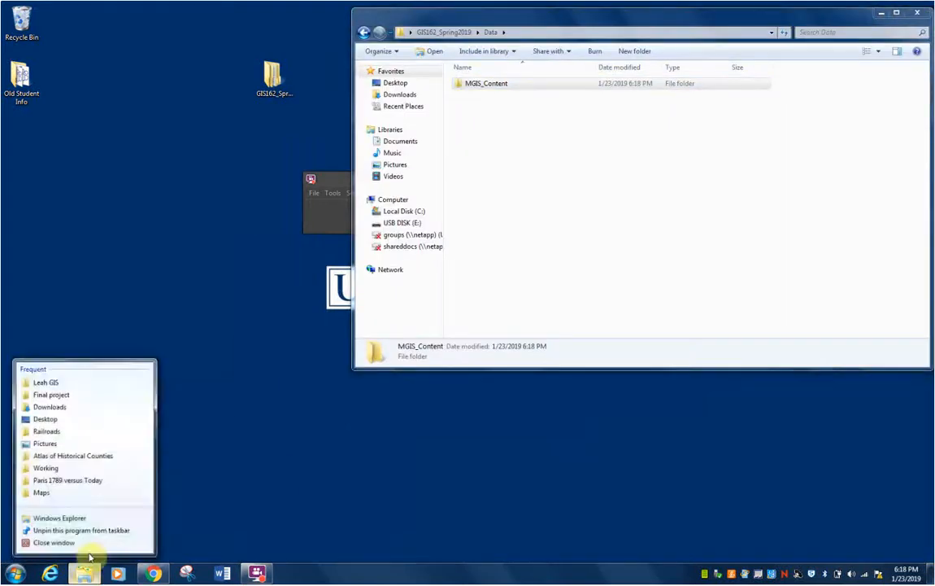
{"action": "left_click", "coordinate": [88, 518]}
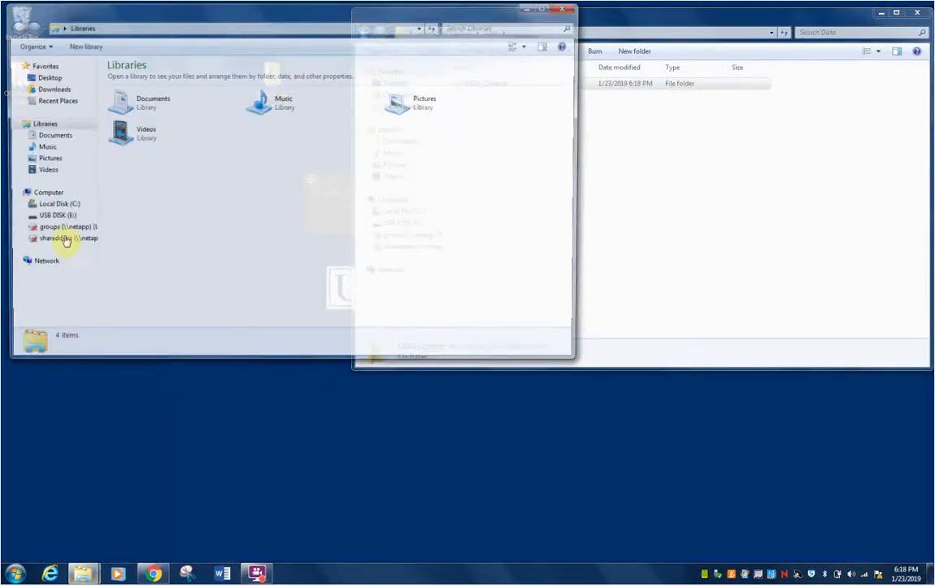
{"action": "left_click", "coordinate": [569, 10]}
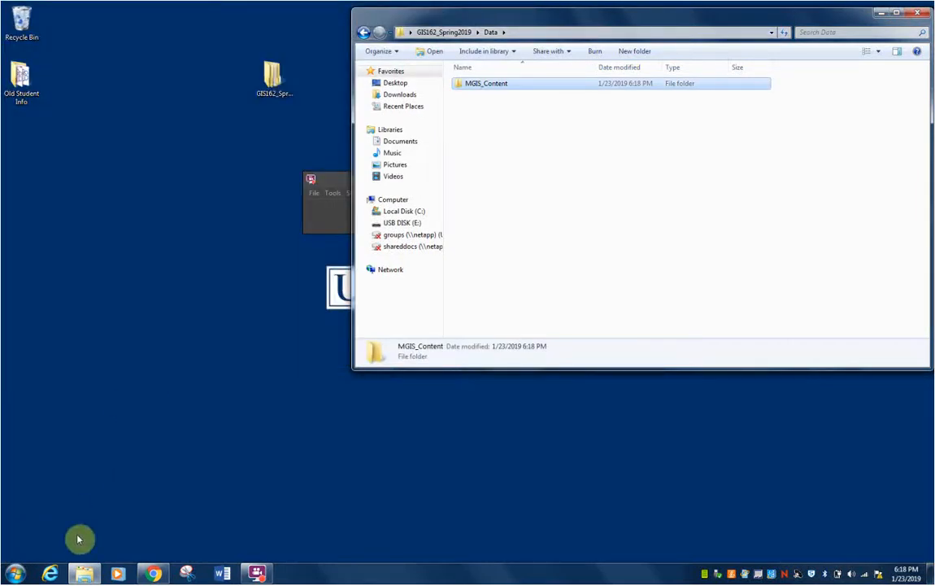
- Open USB DISK (E:) in a second Windows Explorer window and arrange it side by side with the Data folder window
{"action": "mouse_move", "coordinate": [82, 576]}
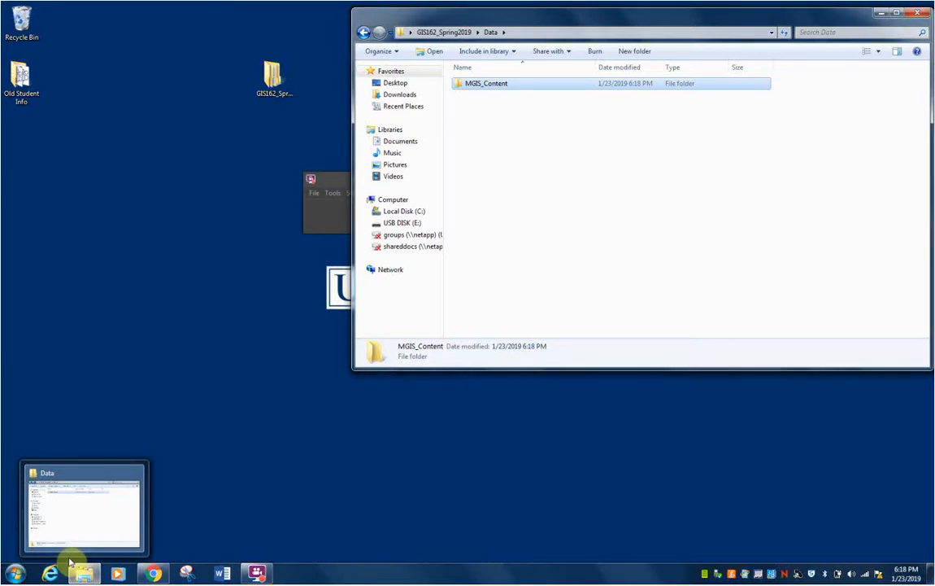
{"action": "left_click", "coordinate": [88, 576]}
{"action": "right_click", "coordinate": [88, 576]}
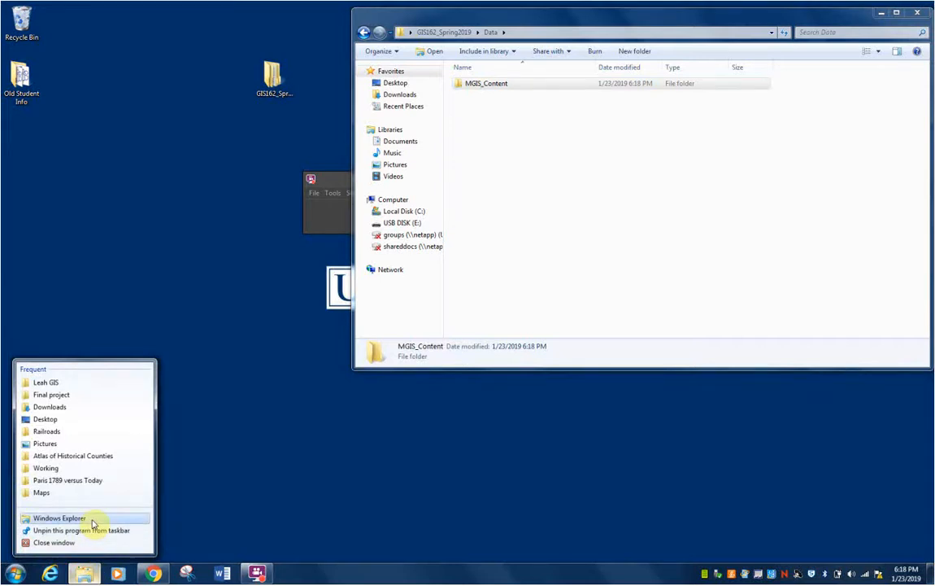
{"action": "left_click", "coordinate": [61, 518]}
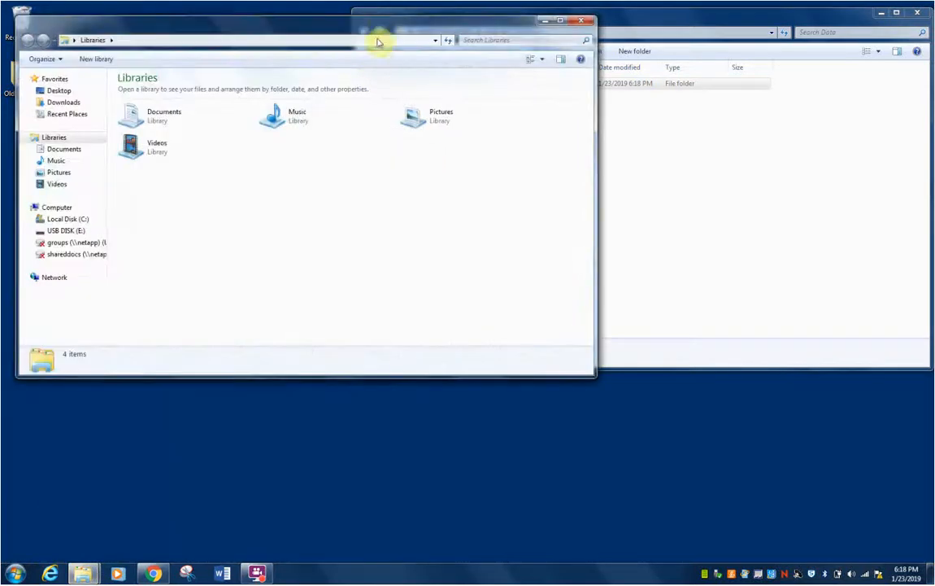
{"action": "left_click", "coordinate": [63, 232]}
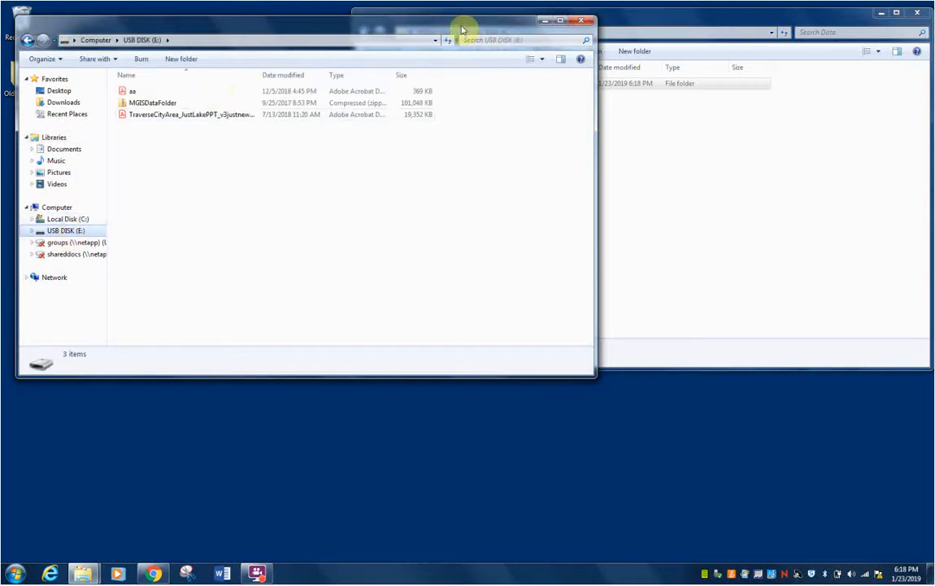
{"action": "left_click_drag", "start_coordinate": [594, 78], "coordinate": [394, 82]}
{"action": "left_click", "coordinate": [498, 21]}
{"action": "left_click_drag", "start_coordinate": [525, 21], "coordinate": [586, 24]}
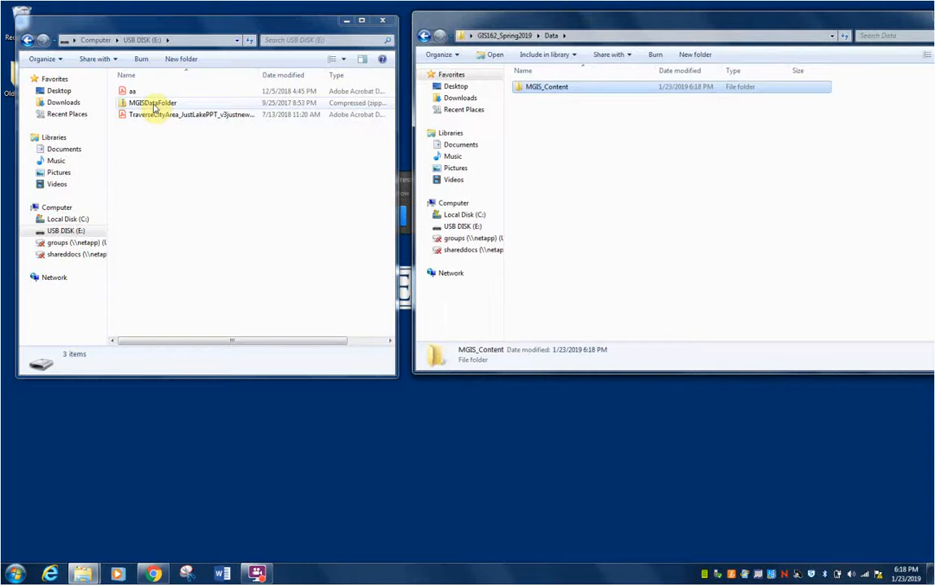
- Copy the zipped MGISDataFolder from USB DISK (E:) into the MGIS_Content folder and widen the Type column there
{"action": "double_click", "coordinate": [548, 88]}
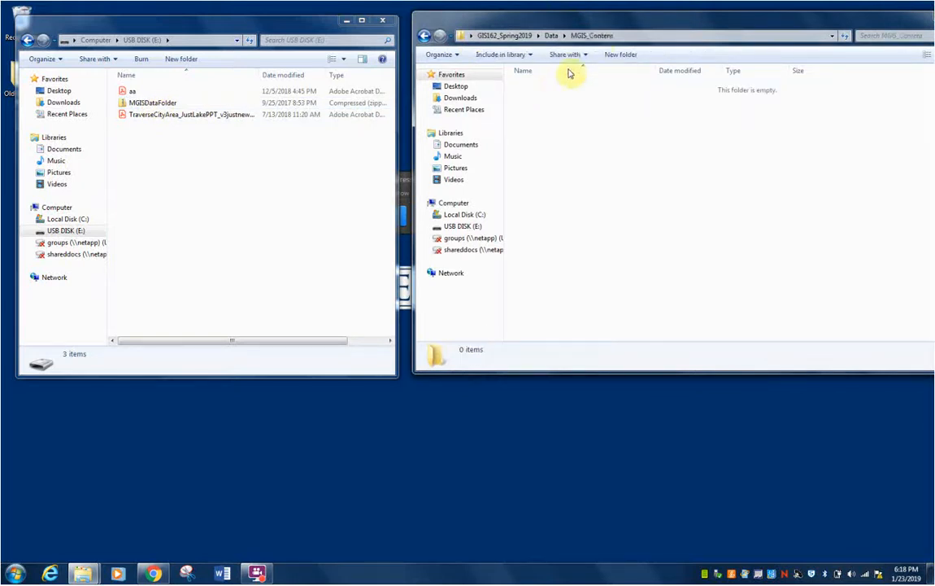
{"action": "left_click", "coordinate": [145, 103]}
{"action": "left_click_drag", "start_coordinate": [145, 104], "coordinate": [595, 161]}
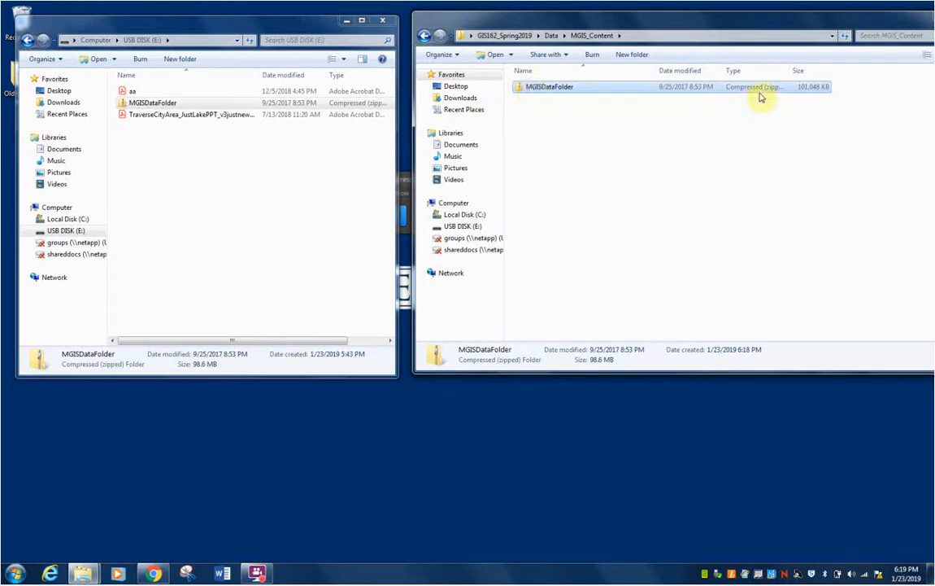
{"action": "mouse_move", "coordinate": [789, 71]}
{"action": "left_mouse_down"}
{"action": "mouse_move", "coordinate": [831, 72]}
{"action": "mouse_move", "coordinate": [794, 73]}
{"action": "left_mouse_up"}
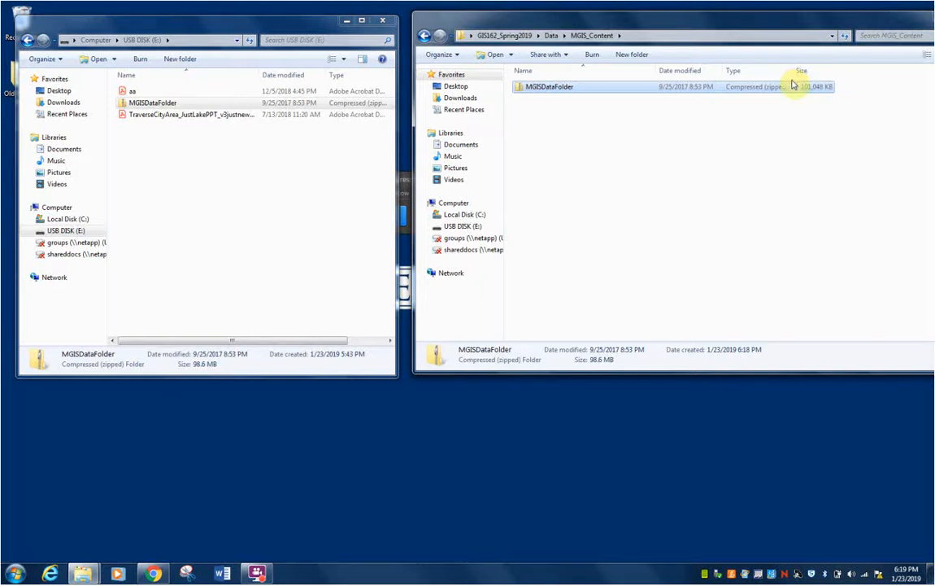
- Extract all files of the zipped MGISDataFolder to the proposed MGISDataFolder destination within MGIS_Content
{"action": "right_click", "coordinate": [561, 88]}
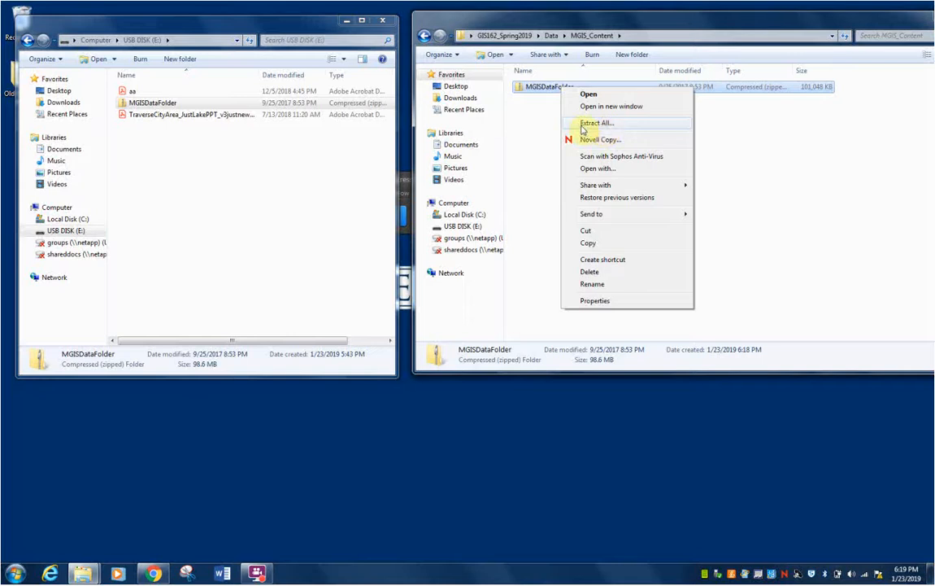
{"action": "left_click", "coordinate": [595, 124]}
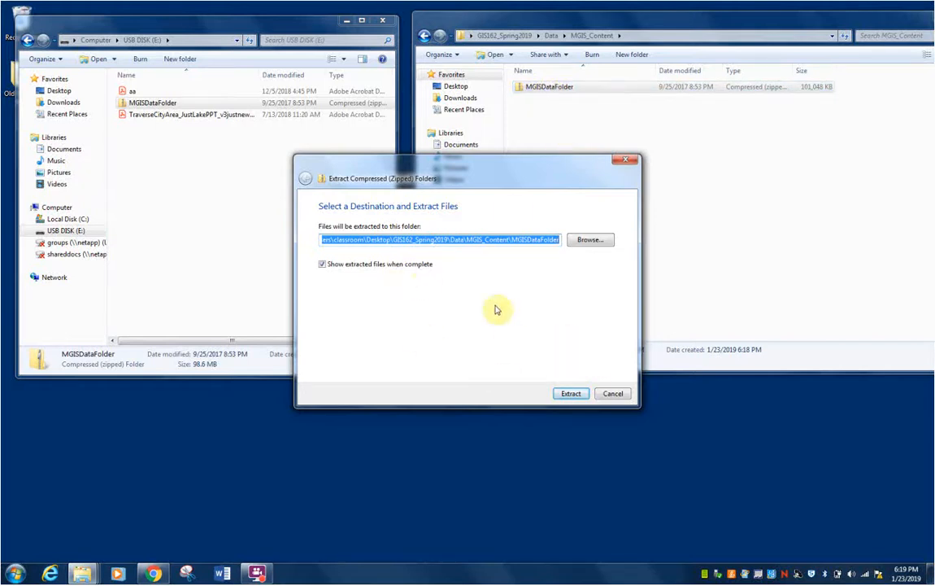
{"action": "left_click", "coordinate": [572, 393]}
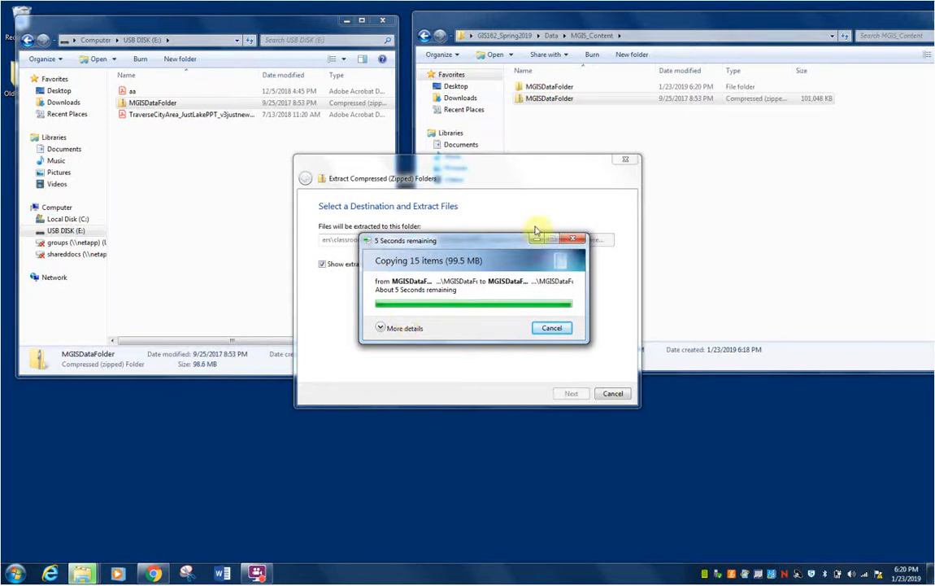
- Switch to Chrome and search Google for "7 zip" in a new tab
{"action": "left_click", "coordinate": [153, 572]}
{"action": "left_click", "coordinate": [151, 9]}
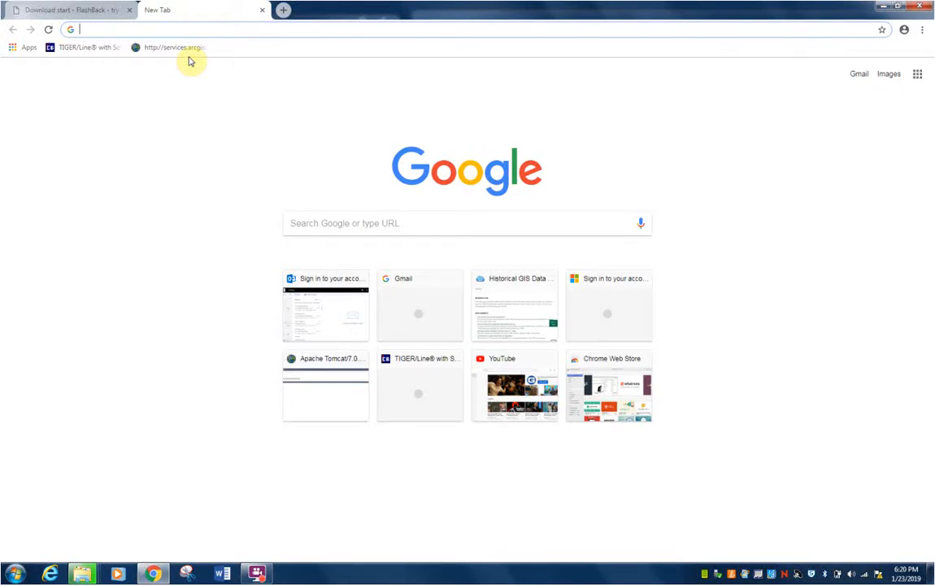
{"action": "type", "text": "7 zip"}
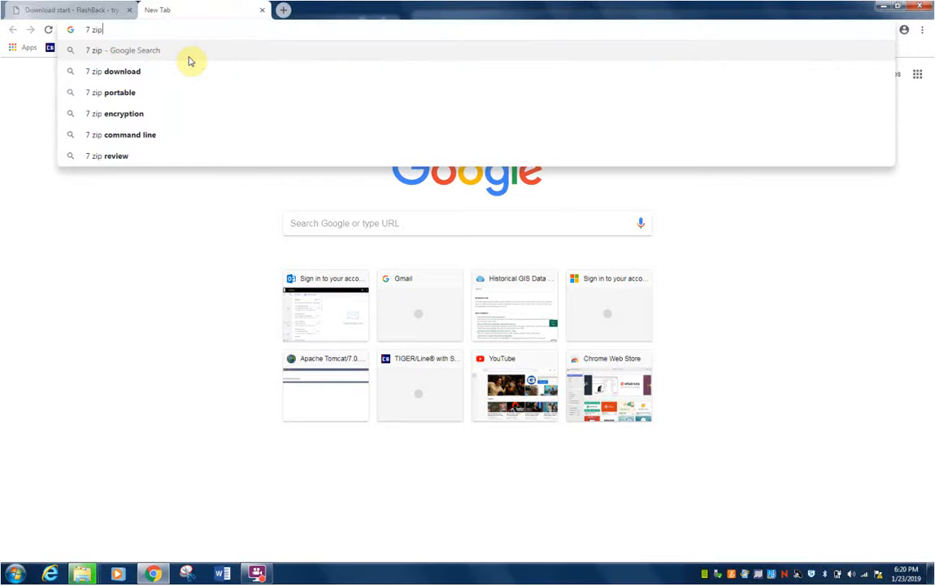
{"action": "left_click", "coordinate": [188, 57]}
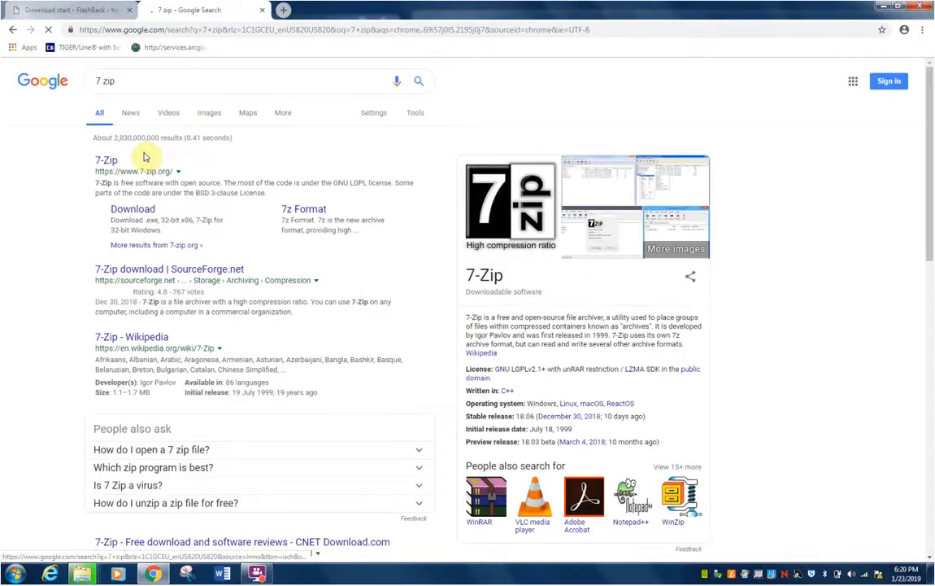
- Go to the 7-Zip download page and download the 32-bit .exe installer of version 18.06 for Windows
{"action": "left_click", "coordinate": [132, 211]}
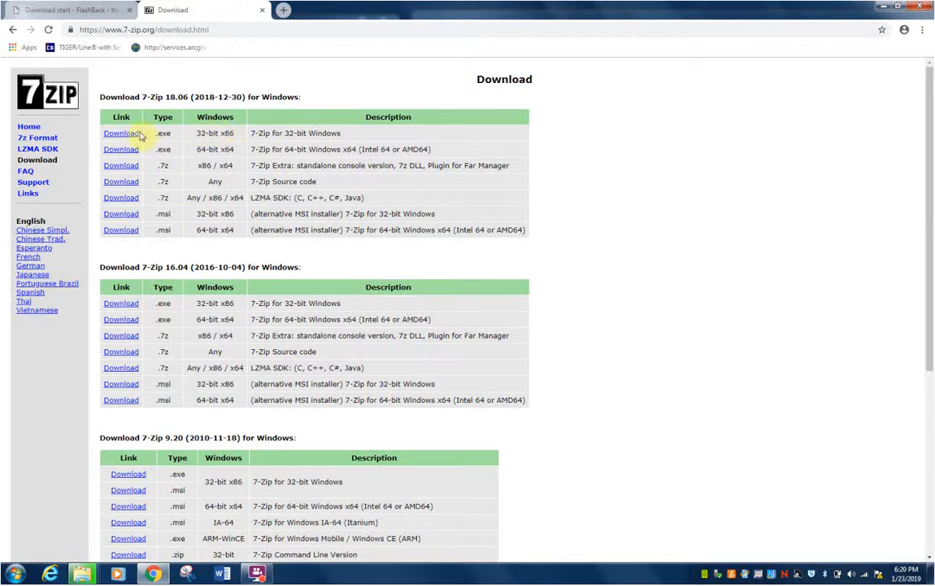
{"action": "left_click", "coordinate": [173, 135]}
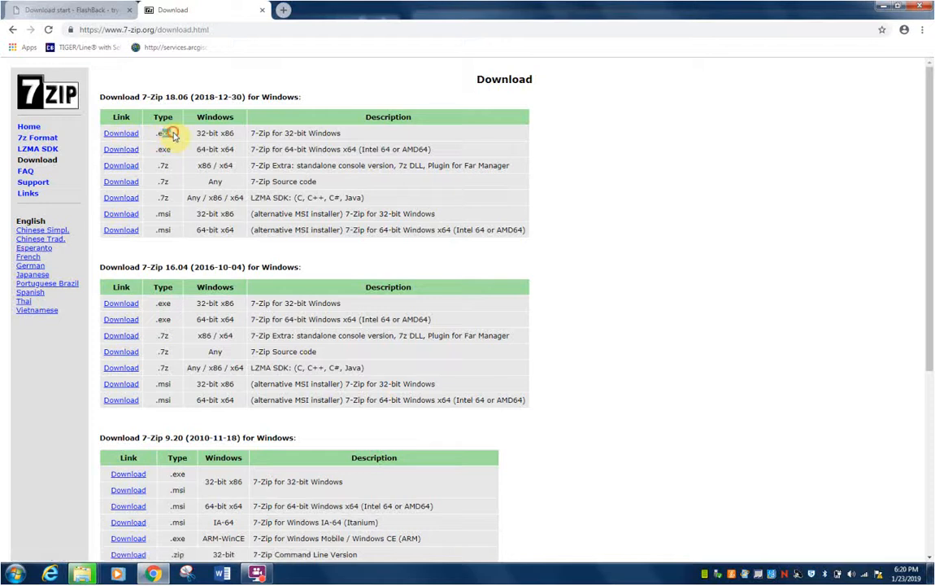
{"action": "left_click", "coordinate": [124, 135]}
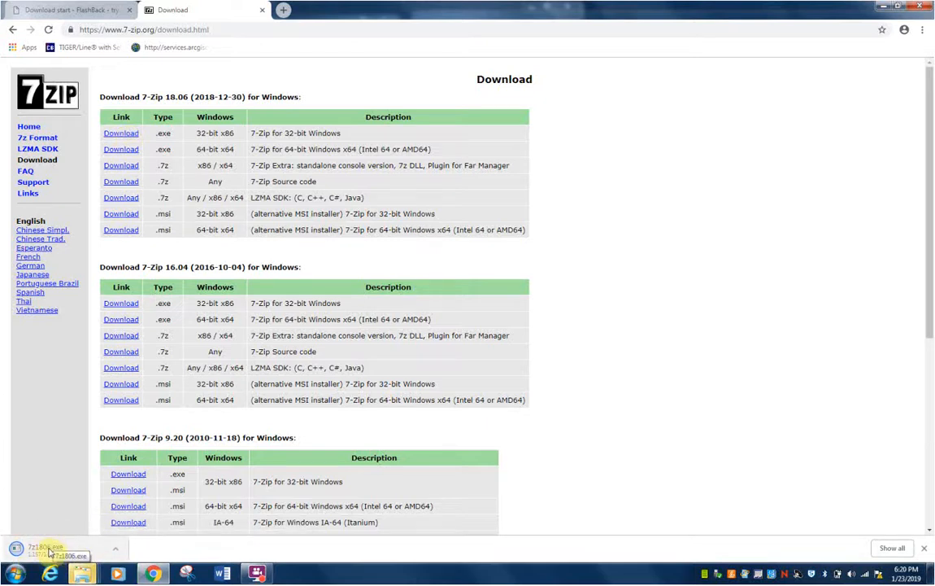
- Open the Downloads folder in a new Windows Explorer window and sort its contents by date, newest first
{"action": "mouse_move", "coordinate": [81, 574]}
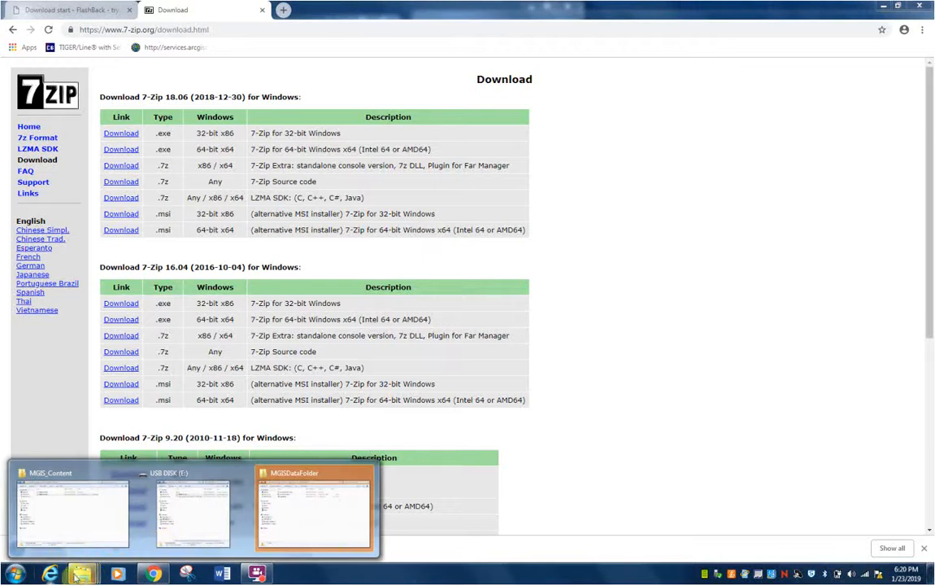
{"action": "right_click", "coordinate": [82, 575]}
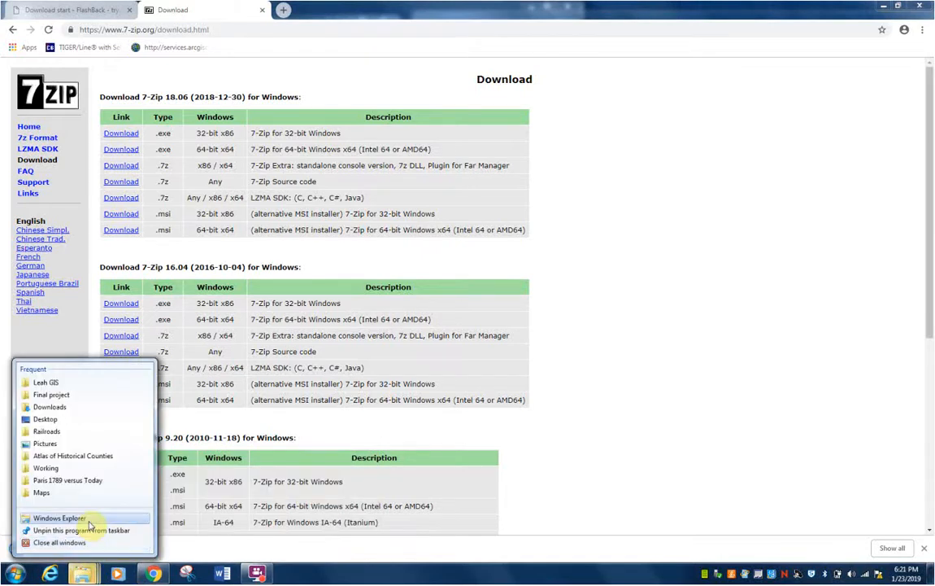
{"action": "left_click", "coordinate": [41, 518]}
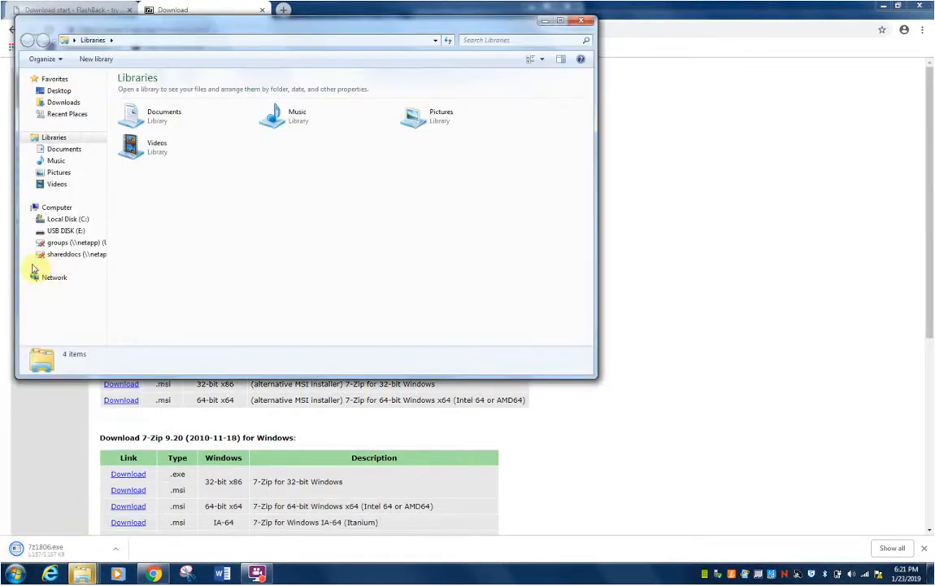
{"action": "left_click", "coordinate": [65, 102]}
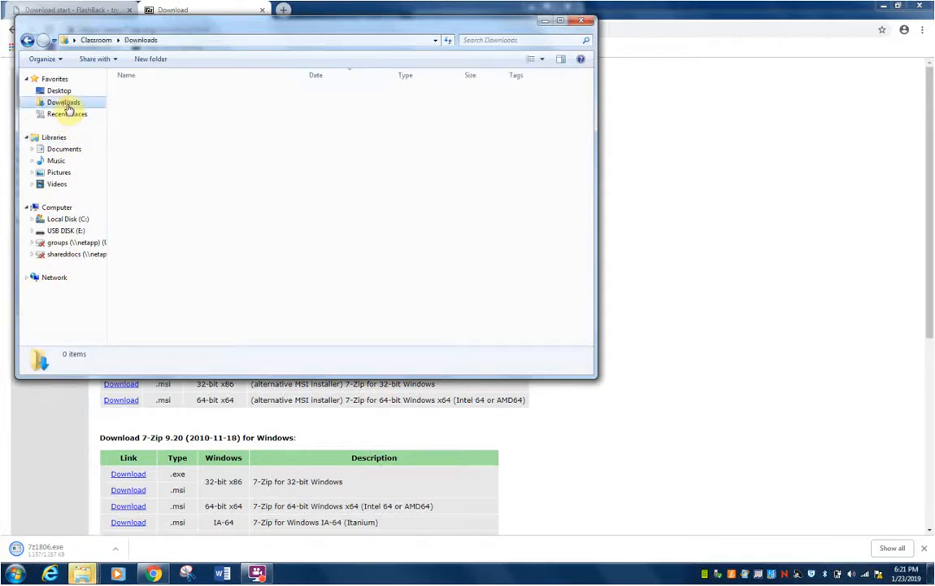
{"action": "left_click", "coordinate": [336, 77]}
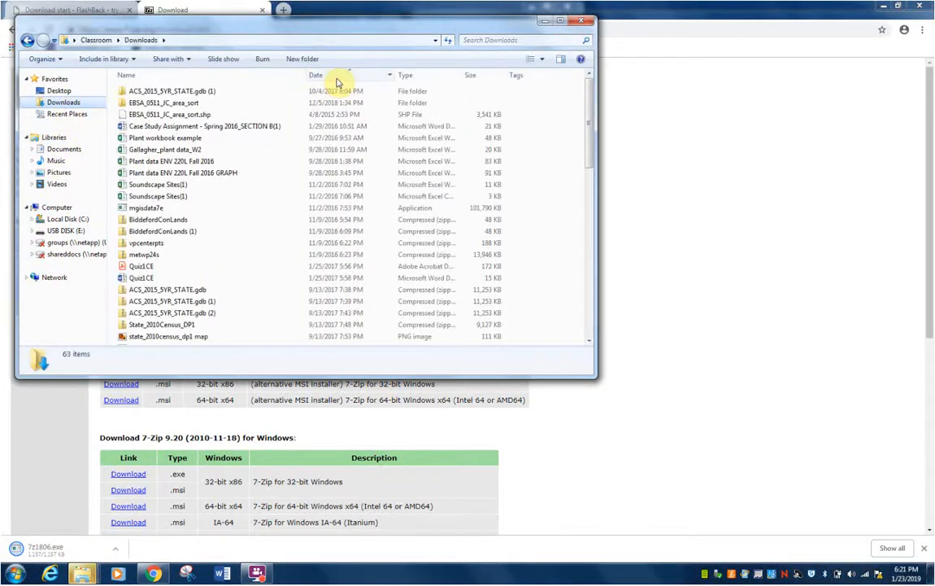
{"action": "left_click", "coordinate": [338, 77]}
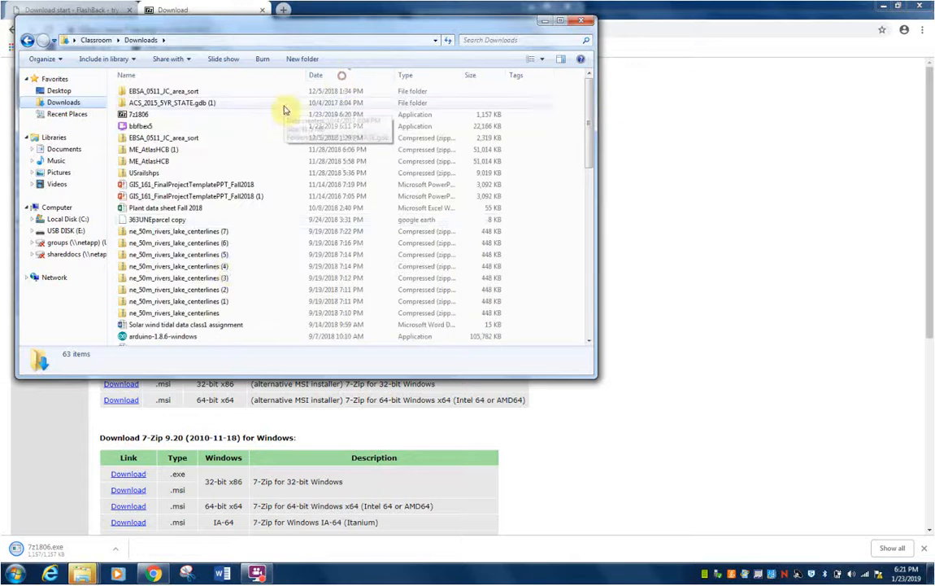
- Look through the full list of files in Downloads and show the folder's full path
{"action": "left_click", "coordinate": [229, 268]}
{"action": "scroll", "coordinate": [228, 269], "scroll_direction": "down", "scroll_amount": 2}
{"action": "scroll", "coordinate": [229, 271], "scroll_direction": "down", "scroll_amount": 3}
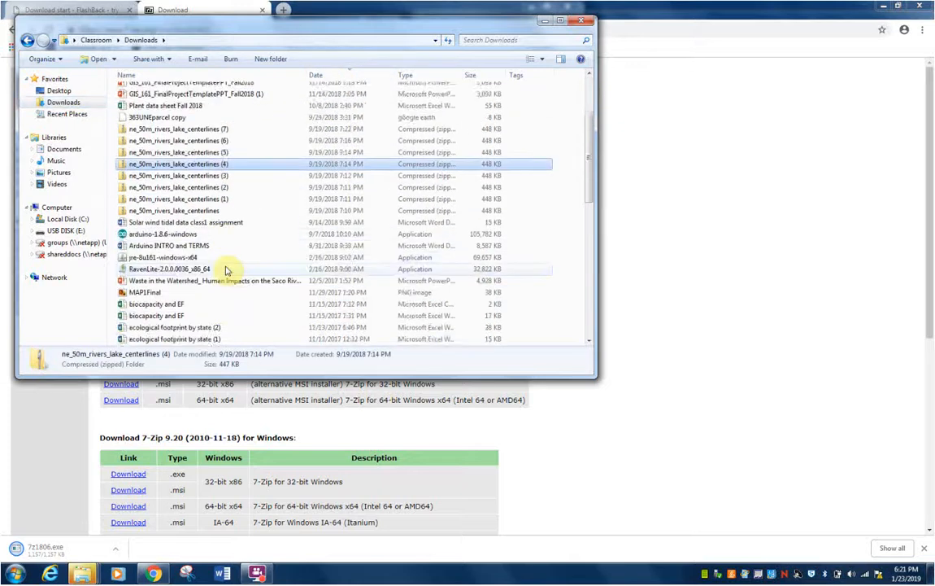
{"action": "scroll", "coordinate": [227, 271], "scroll_direction": "down", "scroll_amount": 4}
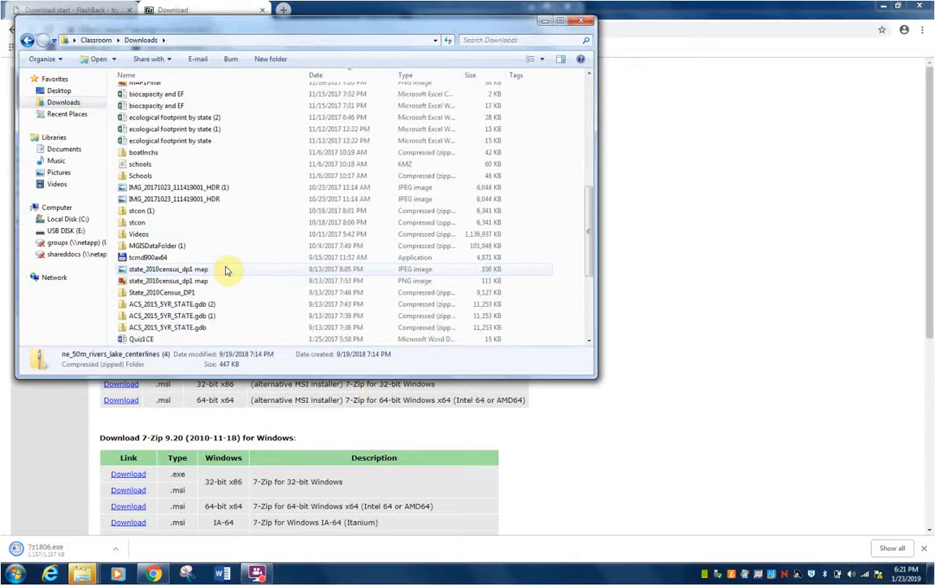
{"action": "scroll", "coordinate": [227, 271], "scroll_direction": "down", "scroll_amount": 2}
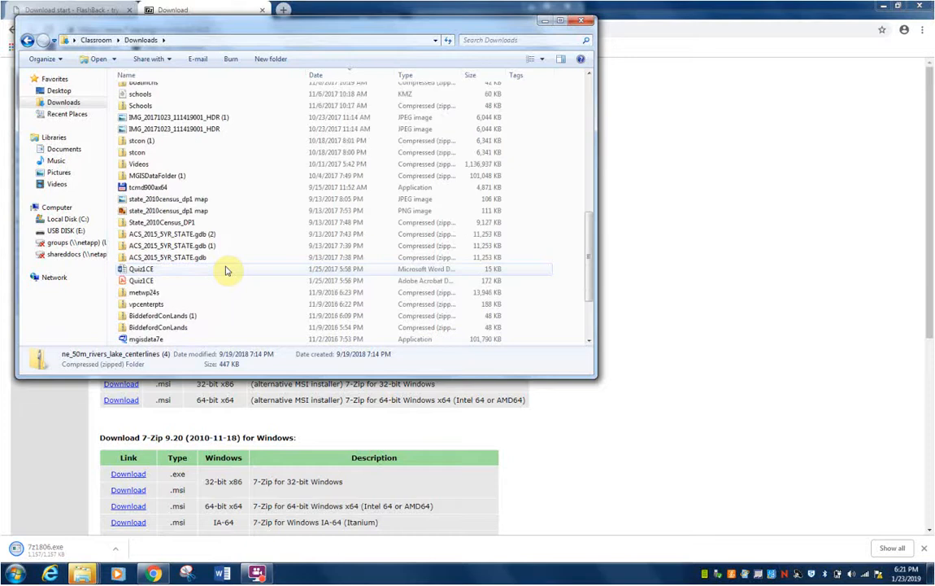
{"action": "scroll", "coordinate": [199, 285], "scroll_direction": "down", "scroll_amount": 3}
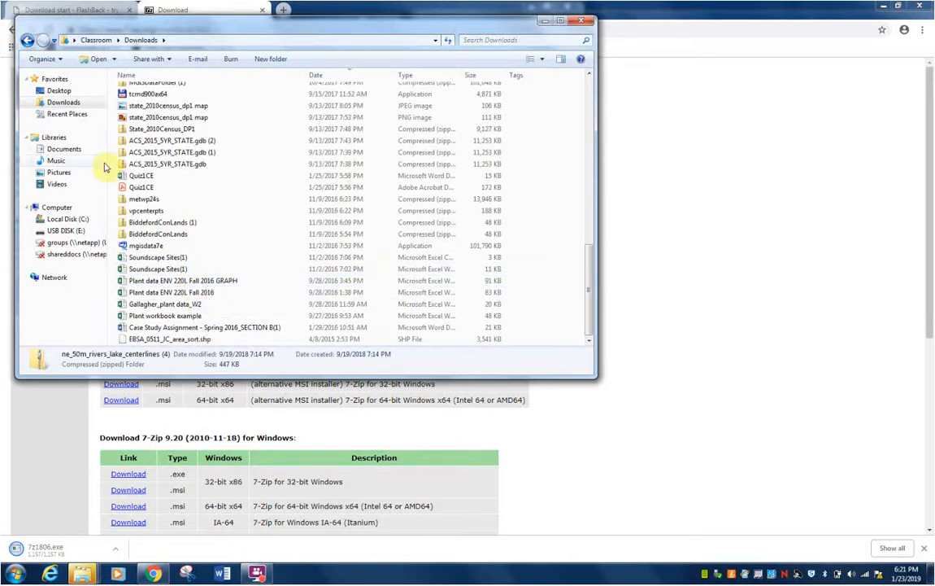
{"action": "left_click", "coordinate": [194, 42]}
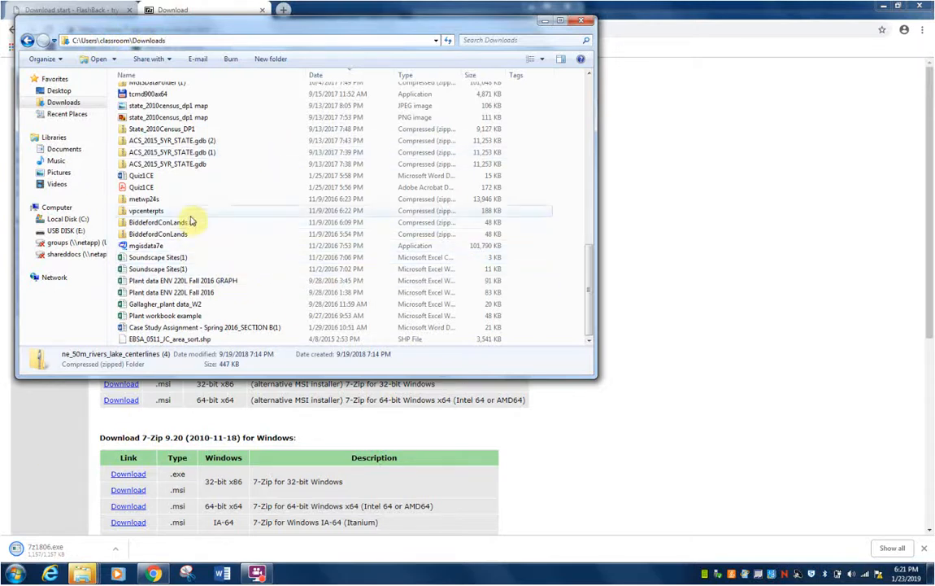
- Shrink the Chrome window, run the downloaded 7z1806.exe and install 7-Zip 18.06 to C:\Program Files (x86)\7-Zip\, closing the setup when finished
{"action": "left_click", "coordinate": [77, 550]}
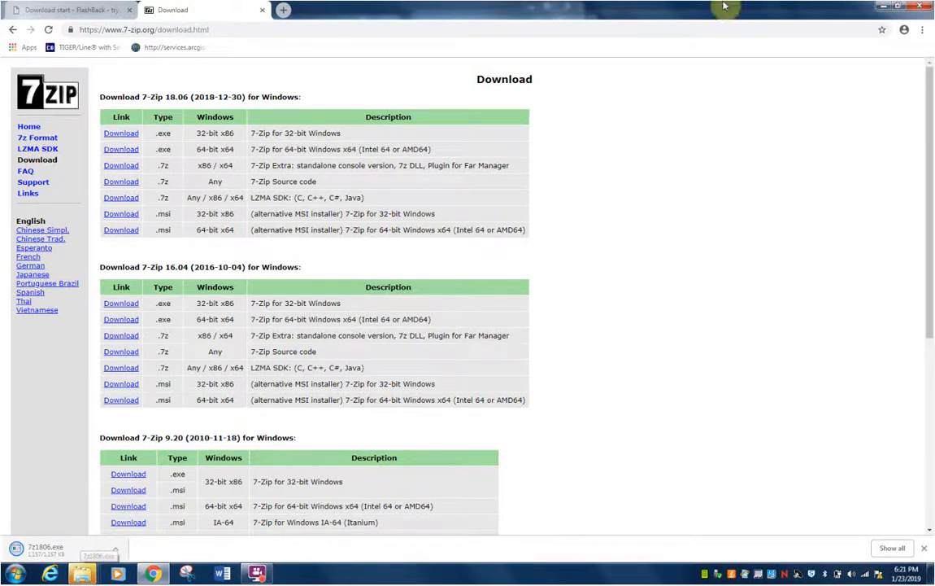
{"action": "left_click_drag", "start_coordinate": [710, 39], "coordinate": [642, 52]}
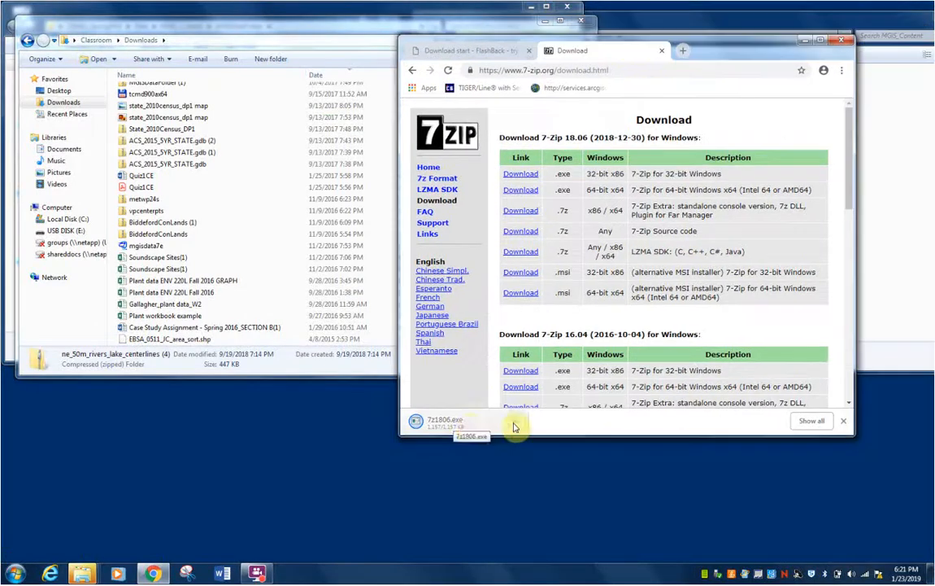
{"action": "left_click", "coordinate": [517, 427]}
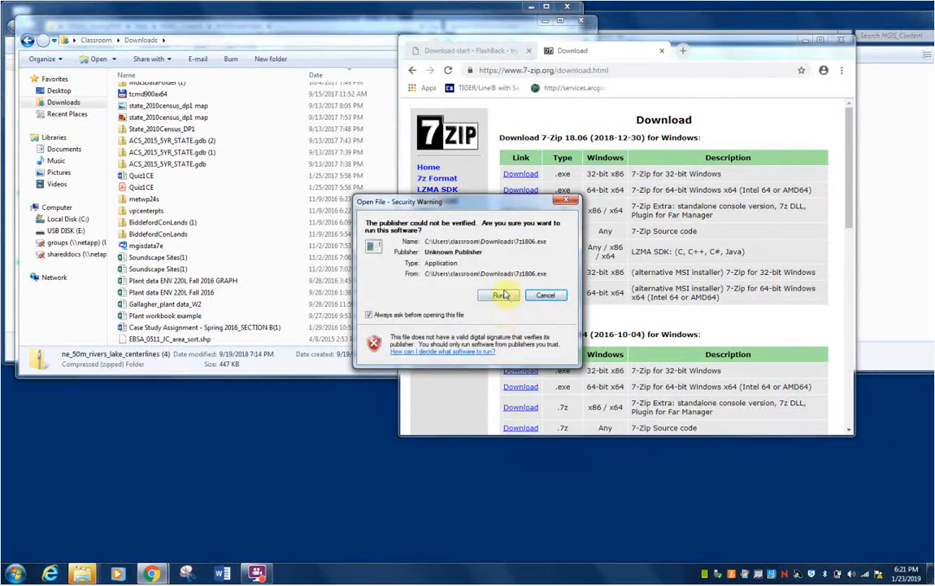
{"action": "left_click", "coordinate": [502, 295]}
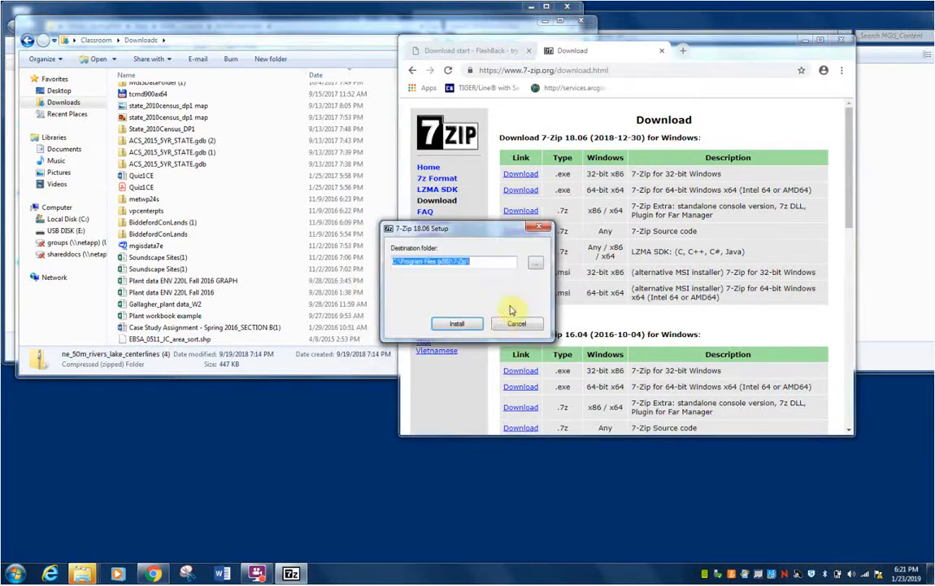
{"action": "left_click", "coordinate": [457, 323]}
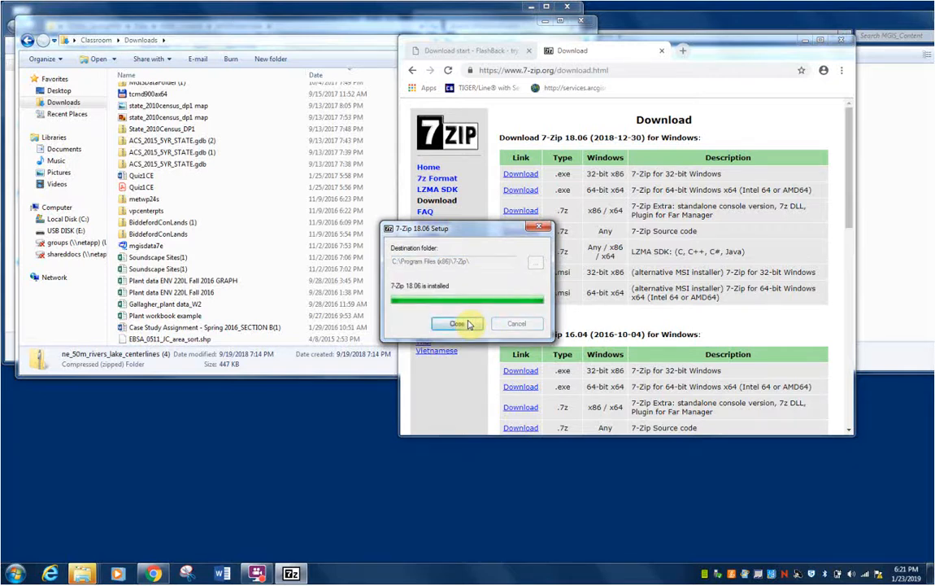
{"action": "left_click", "coordinate": [458, 324]}
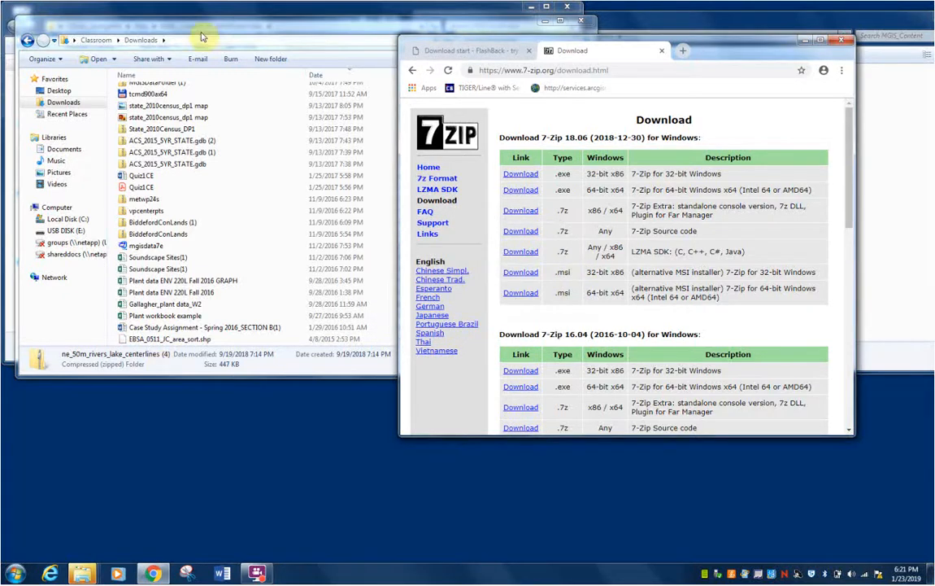
- Close the Downloads window and bring the extracted MGISDataFolder window to the front
{"action": "left_click_drag", "start_coordinate": [214, 31], "coordinate": [279, 115]}
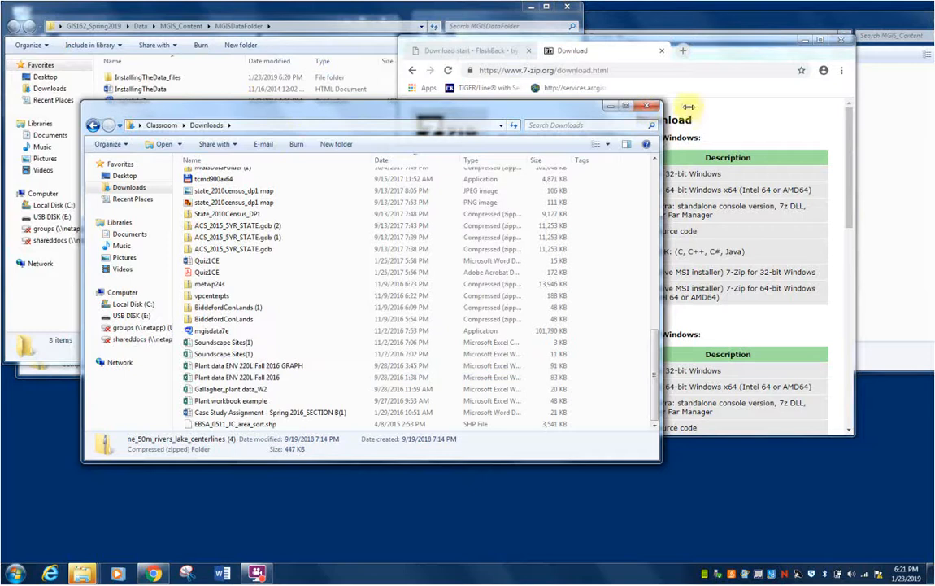
{"action": "left_click", "coordinate": [647, 106]}
{"action": "left_click", "coordinate": [194, 143]}
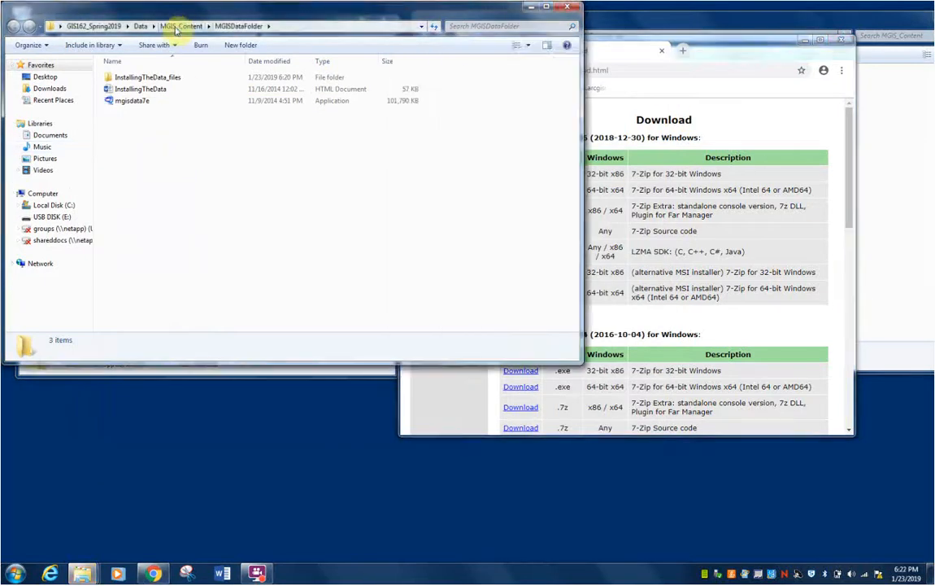
- Review the folder structure upward from MGISDataFolder through MGIS_Content and Data to GIS162_Spring2019
{"action": "left_click", "coordinate": [178, 27]}
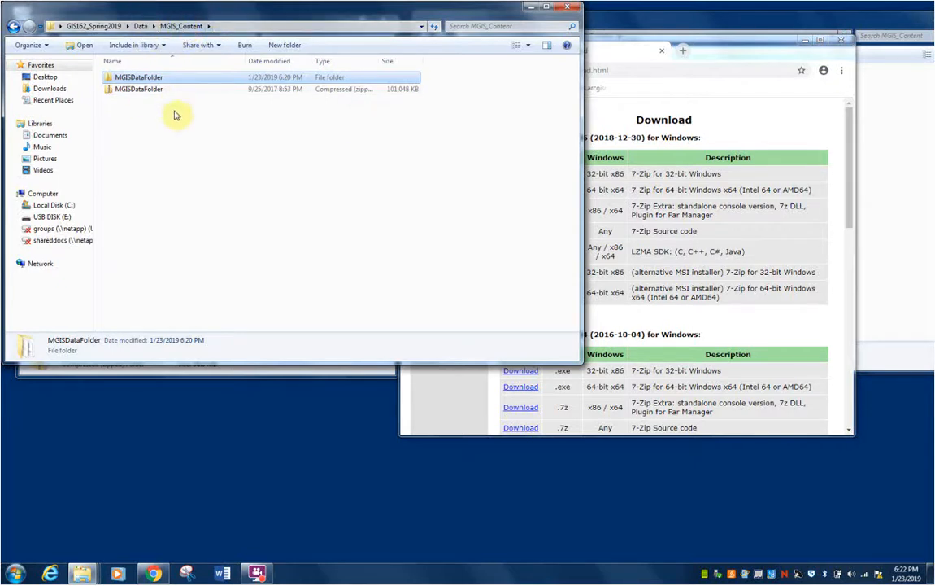
{"action": "left_click", "coordinate": [140, 27]}
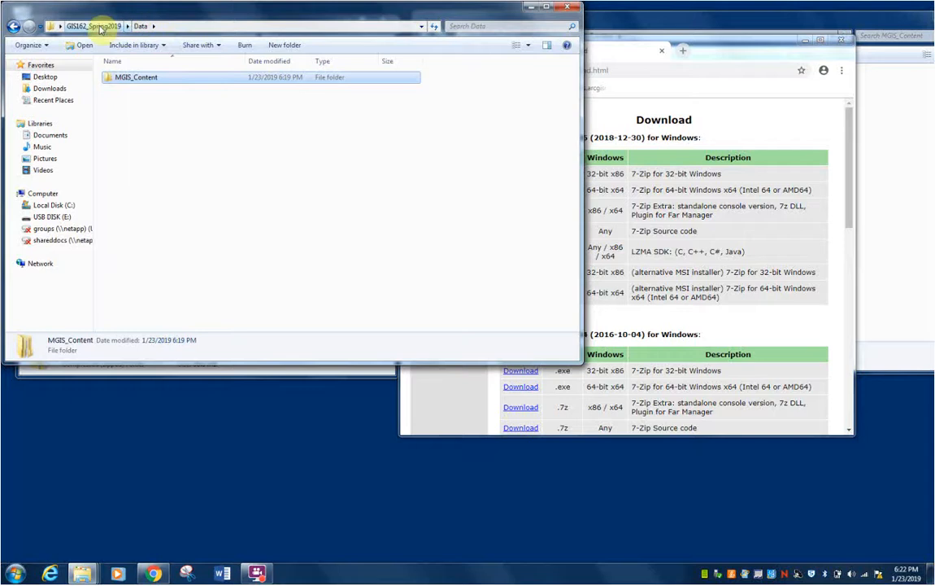
{"action": "left_click", "coordinate": [97, 27]}
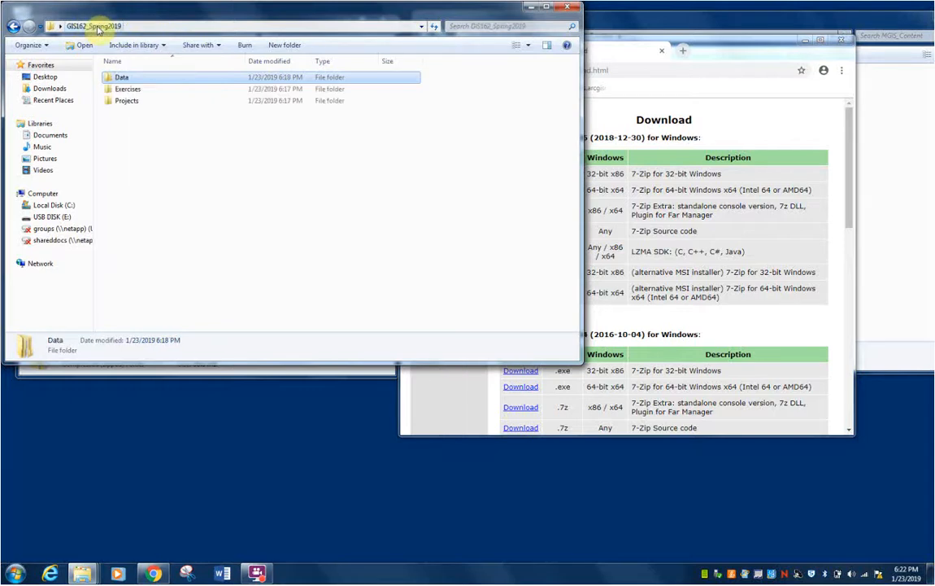
- Reopen MGIS_Content inside the Data folder and check the commands offered for the zipped MGISDataFolder
{"action": "double_click", "coordinate": [122, 78]}
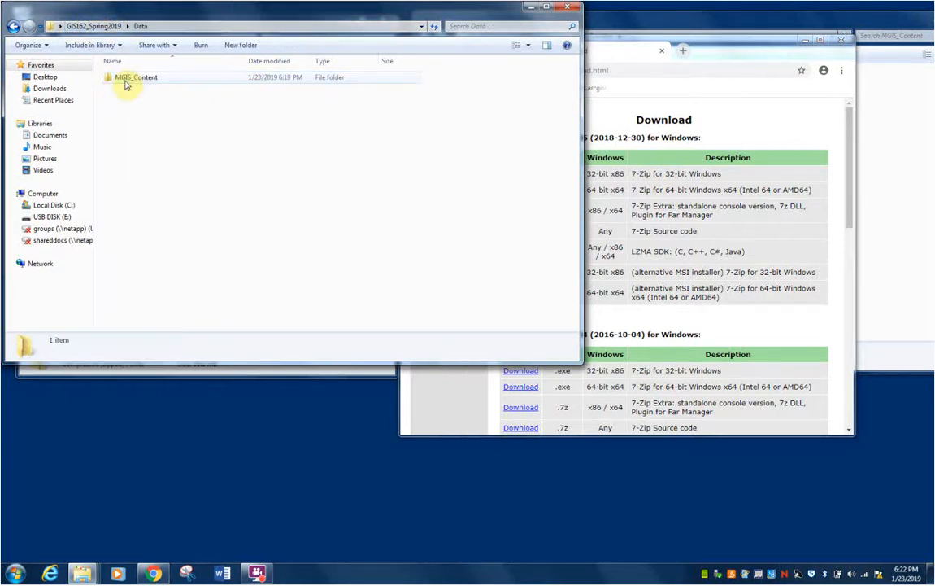
{"action": "double_click", "coordinate": [126, 79]}
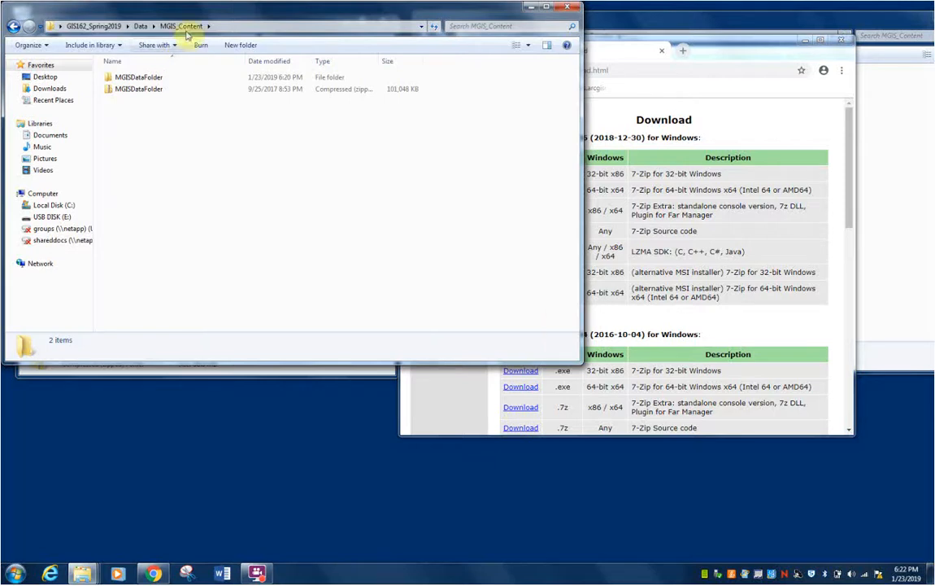
{"action": "right_click", "coordinate": [140, 94]}
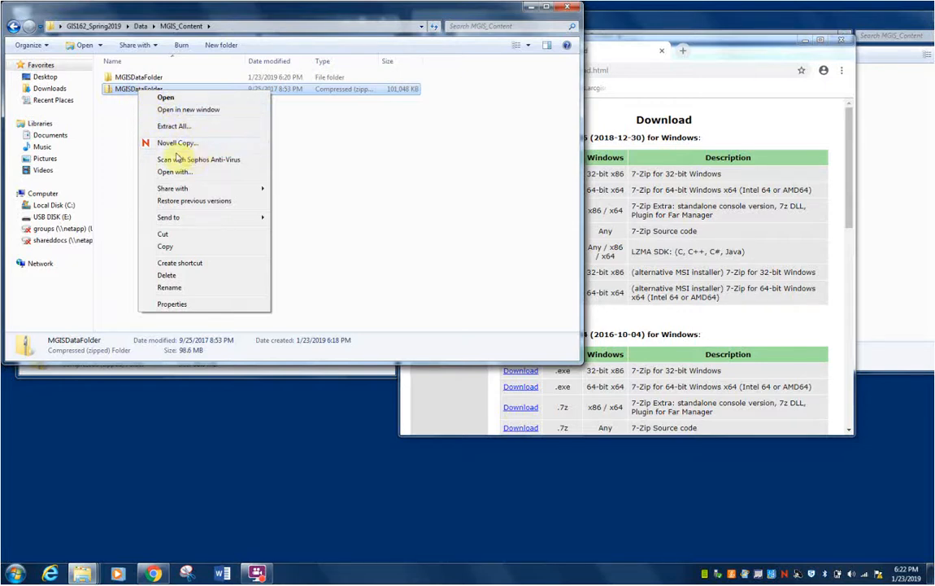
{"action": "left_click", "coordinate": [326, 150]}
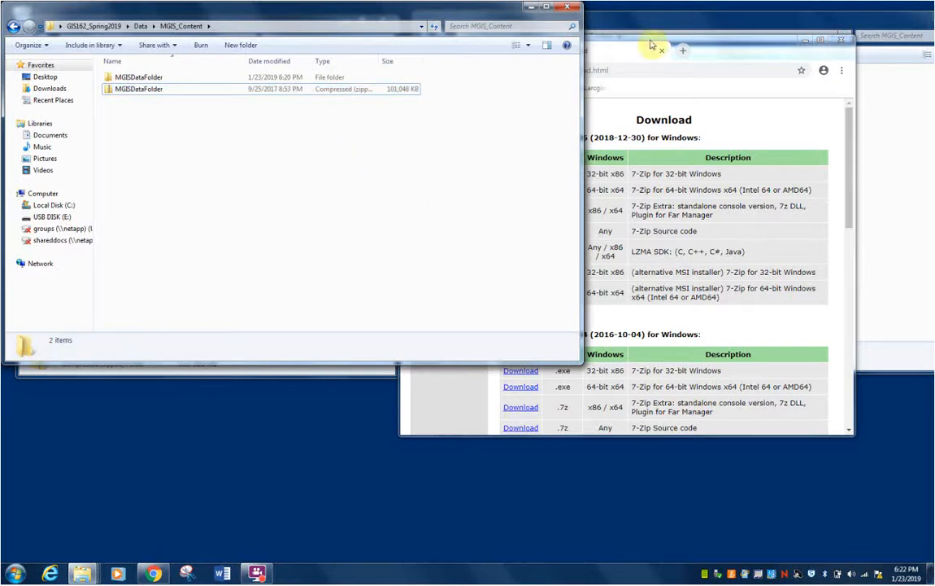
- Minimize the Chrome window and move the front MGIS_Content window so the USB DISK (E:) window behind it is uncovered
{"action": "left_click", "coordinate": [771, 54]}
{"action": "left_click", "coordinate": [805, 39]}
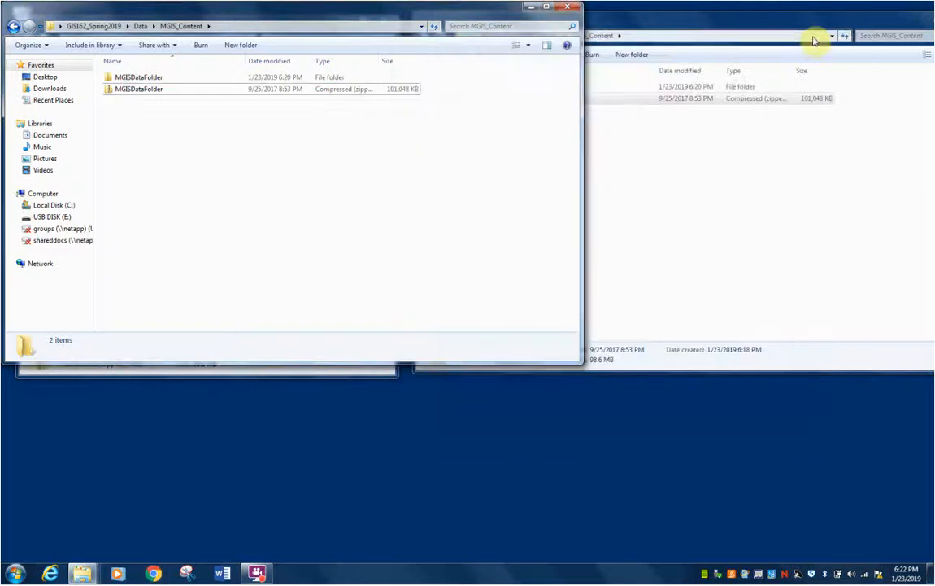
{"action": "left_click_drag", "start_coordinate": [394, 28], "coordinate": [576, 197]}
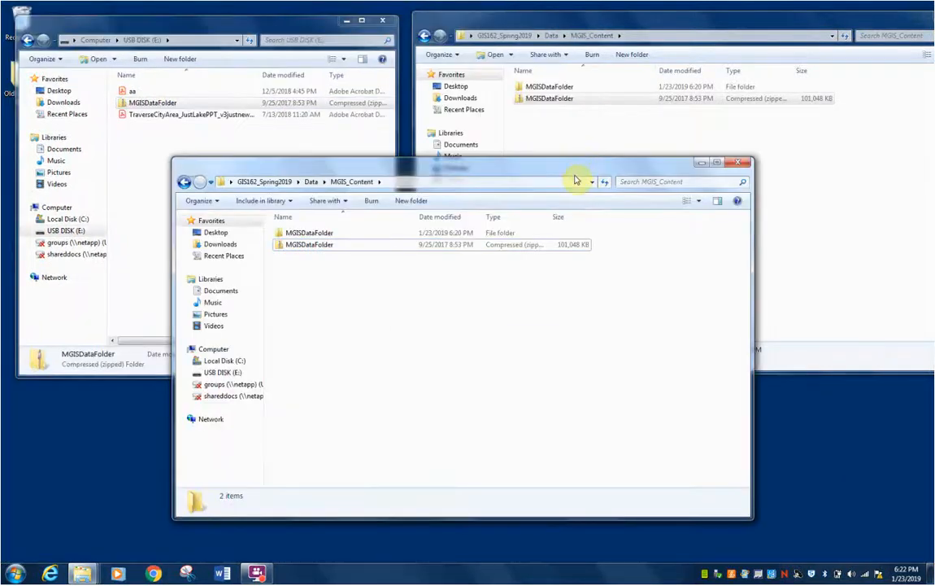